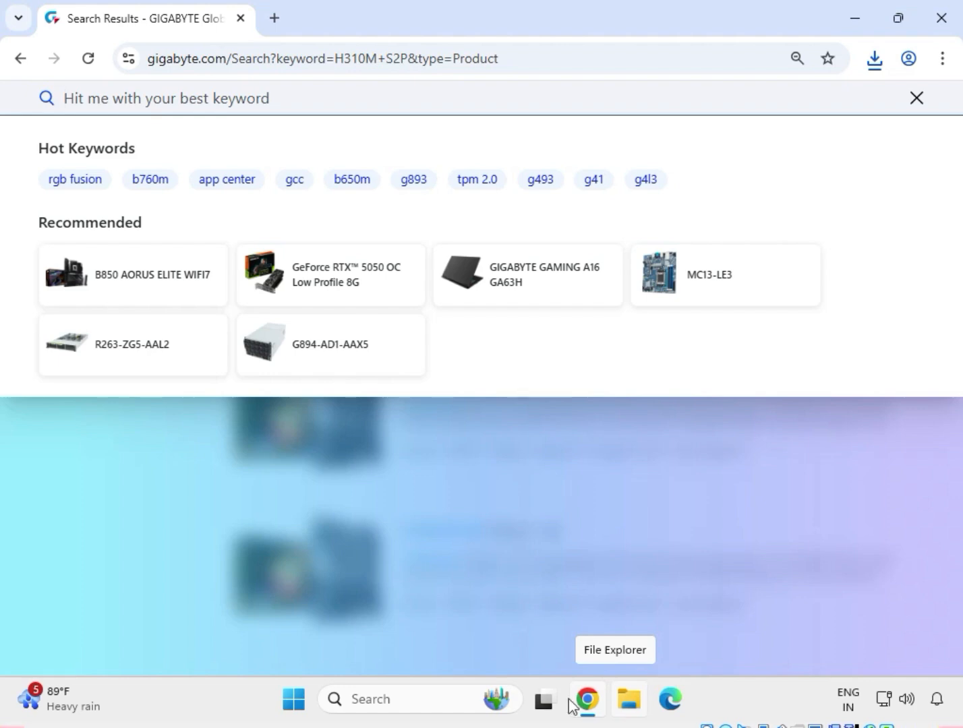
Search the GIGABYTE site for H310M S2P 2.0 and open the H310M S2P 2.0 (rev. 1.0) product page.
{"action": "left_click", "coordinate": [189, 105]}
{"action": "type", "text": "H310M S2P 2.0"}
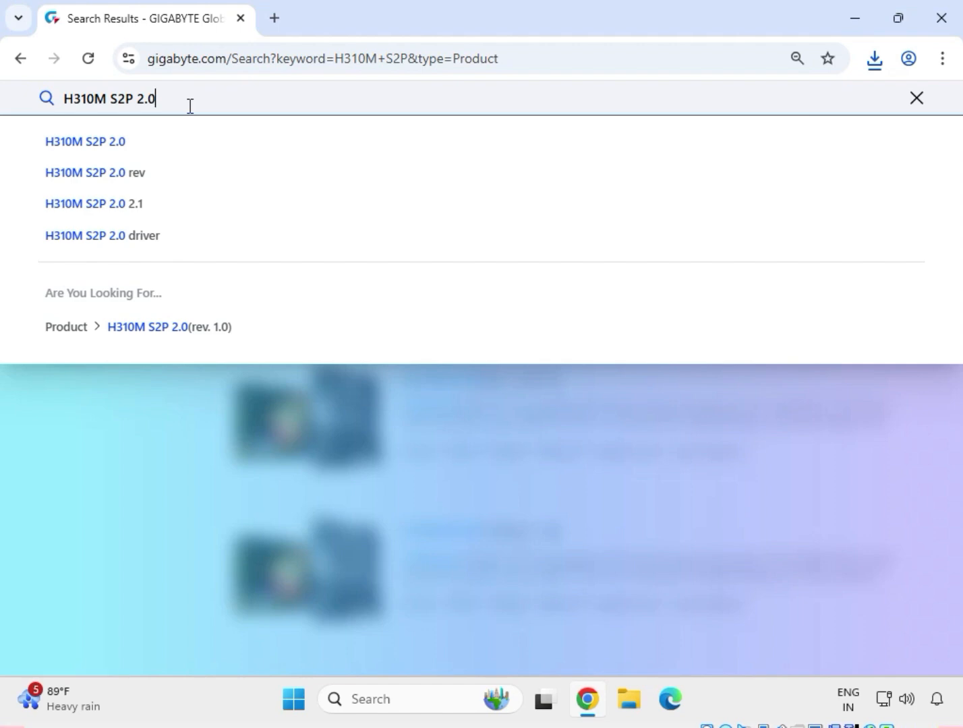
{"action": "key", "text": "Return"}
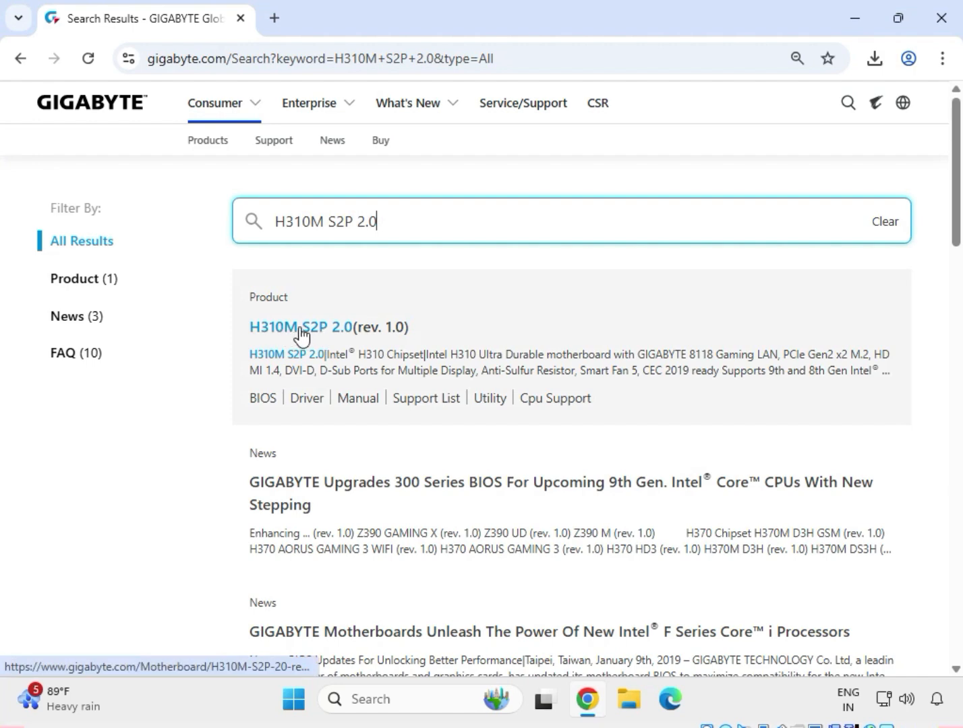
{"action": "left_click", "coordinate": [312, 332]}
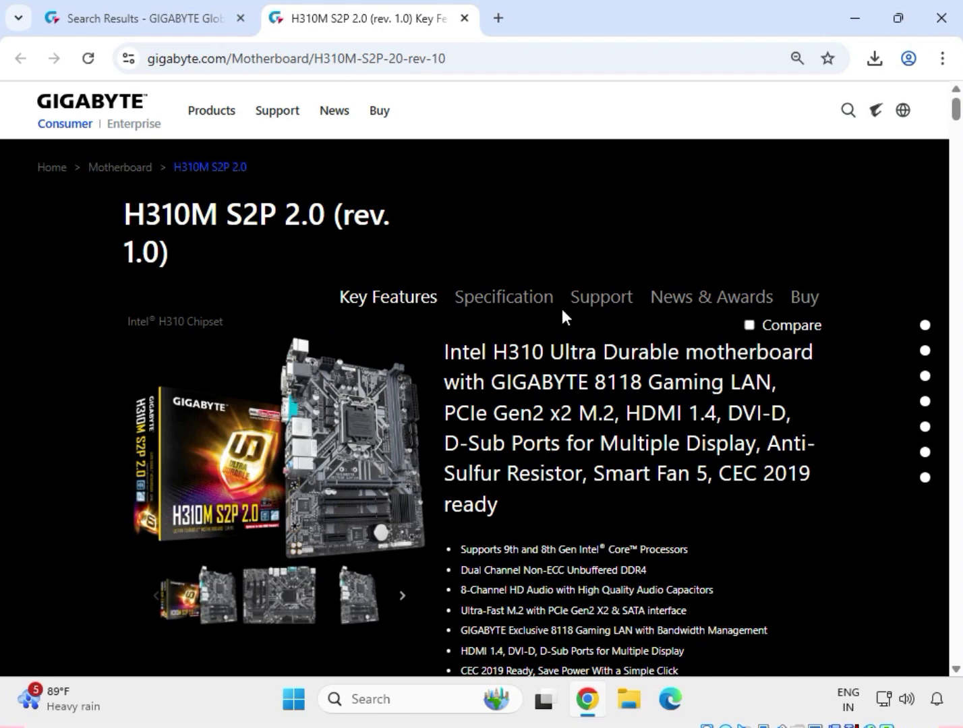
Show the motherboard's support downloads and filter the drivers to Windows 11 64bit.
{"action": "left_click", "coordinate": [579, 305]}
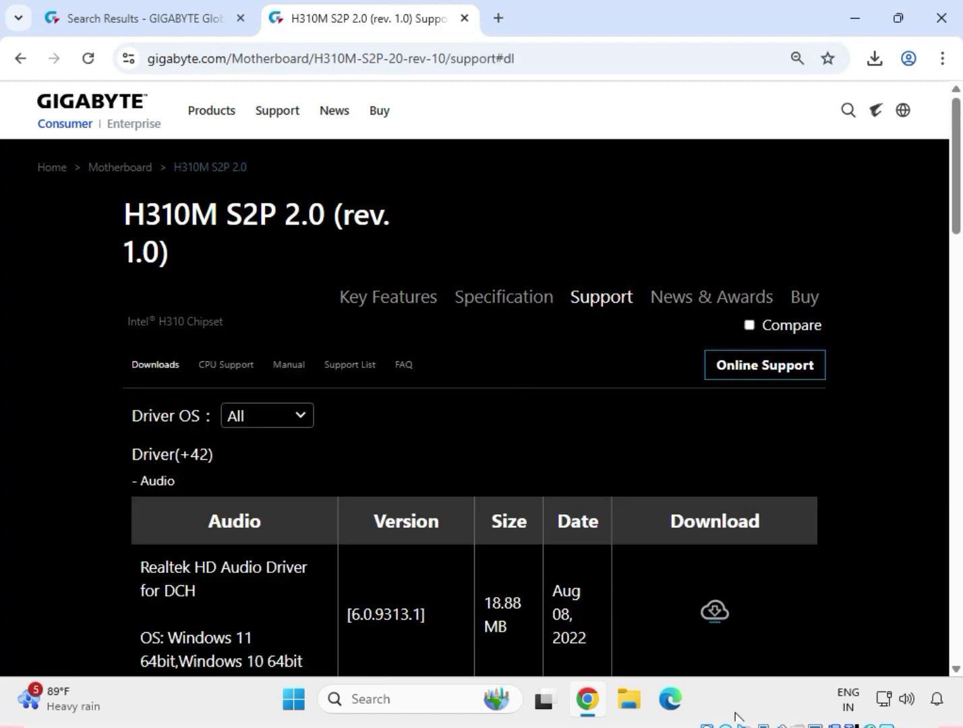
{"action": "left_click", "coordinate": [282, 422]}
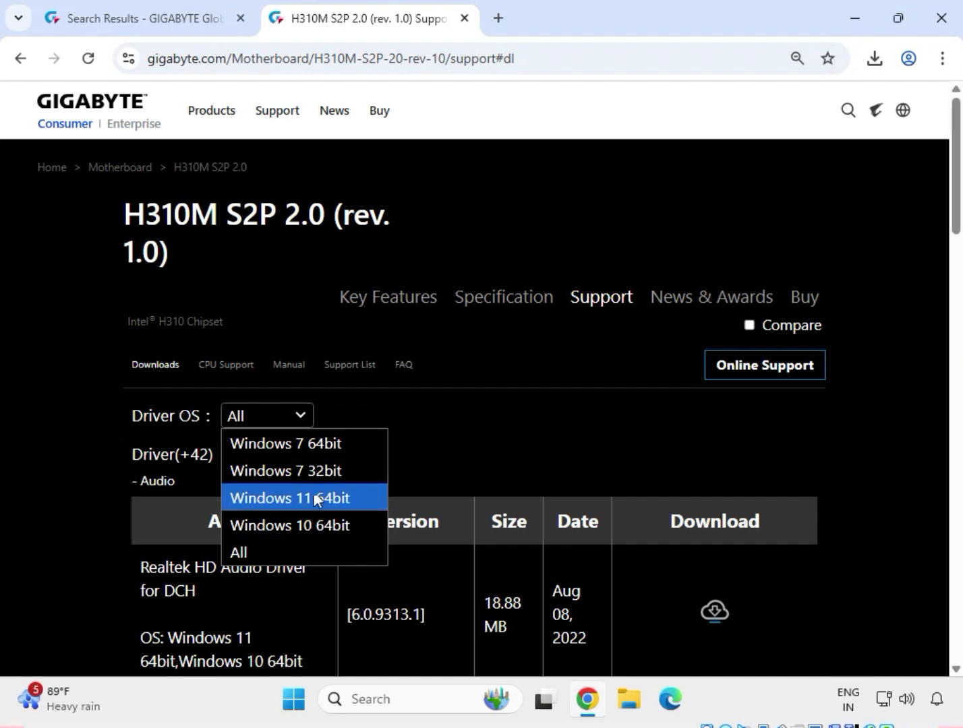
{"action": "left_click", "coordinate": [316, 500]}
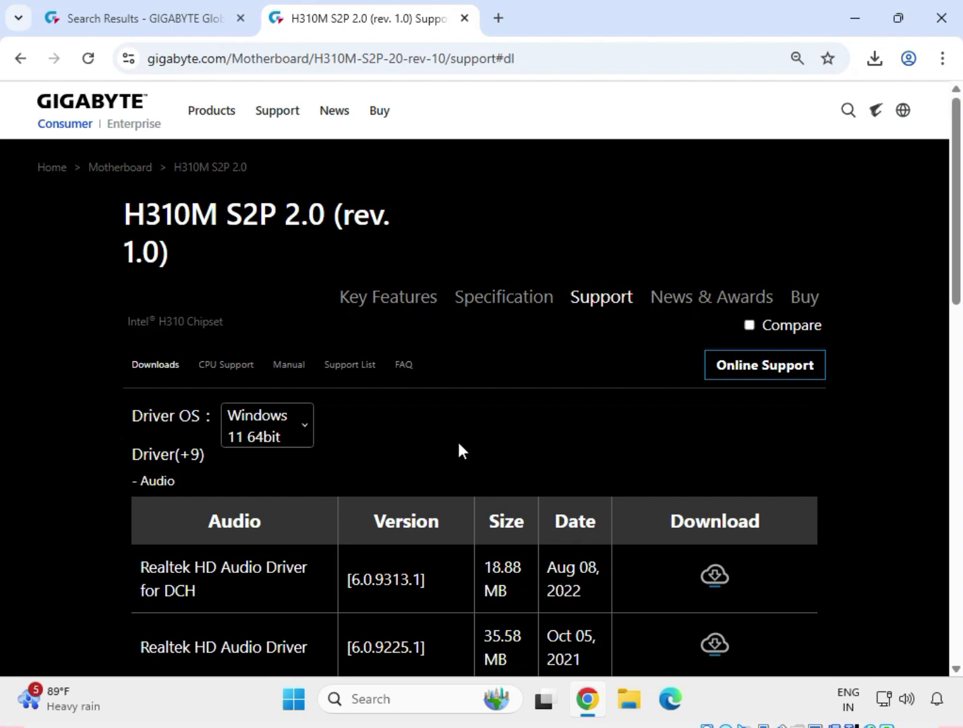
Download the Realtek HD Audio Driver, version 6.0.9225.1.
{"action": "mouse_move", "coordinate": [191, 480]}
{"action": "left_mouse_down"}
{"action": "mouse_move", "coordinate": [143, 480]}
{"action": "mouse_move", "coordinate": [190, 484]}
{"action": "left_mouse_up"}
{"action": "scroll", "coordinate": [311, 539], "scroll_direction": "down", "scroll_amount": 1}
{"action": "mouse_move", "coordinate": [138, 552]}
{"action": "left_mouse_down"}
{"action": "mouse_move", "coordinate": [311, 550]}
{"action": "mouse_move", "coordinate": [153, 553]}
{"action": "left_mouse_up"}
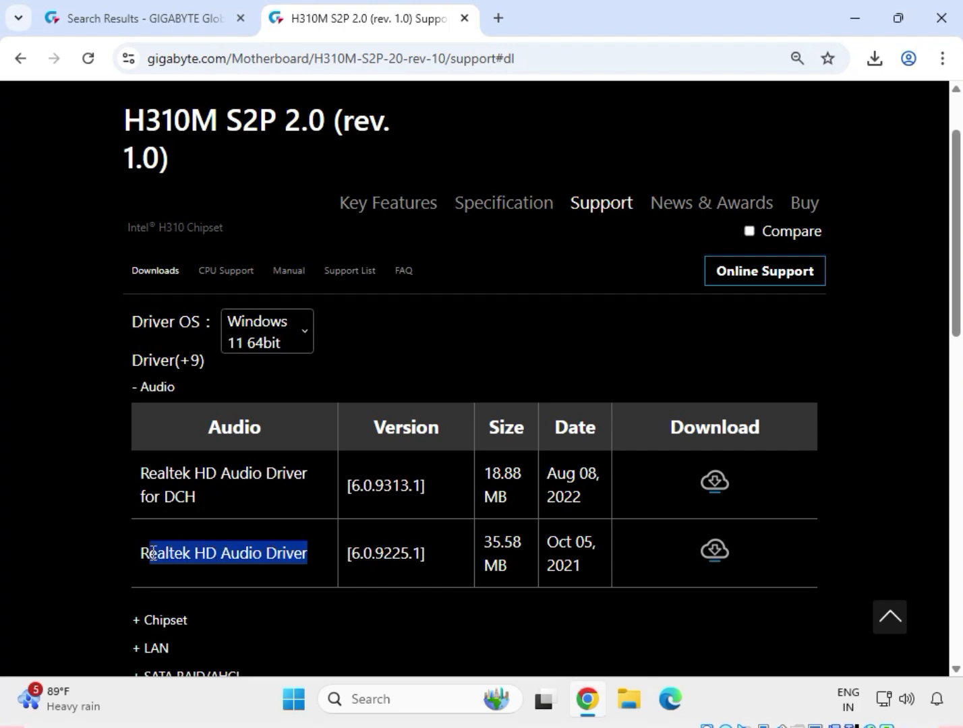
{"action": "left_click", "coordinate": [726, 555]}
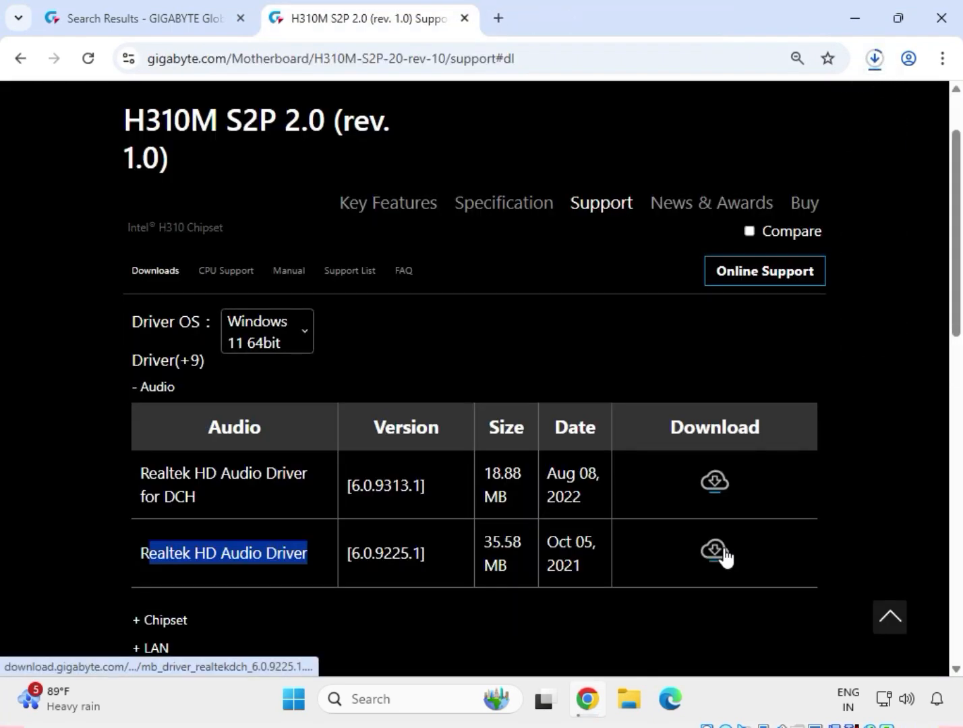
Expand the Chipset drivers and download Intel INF installation version 10.1.18836.8283.
{"action": "scroll", "coordinate": [288, 511], "scroll_direction": "down", "scroll_amount": 3}
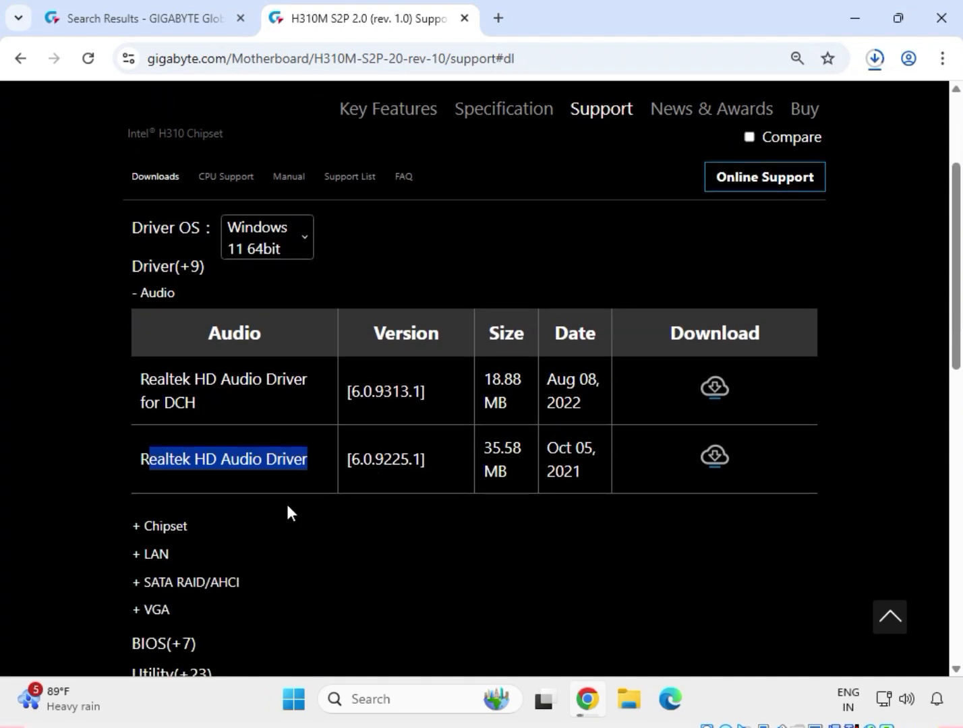
{"action": "left_click", "coordinate": [161, 390]}
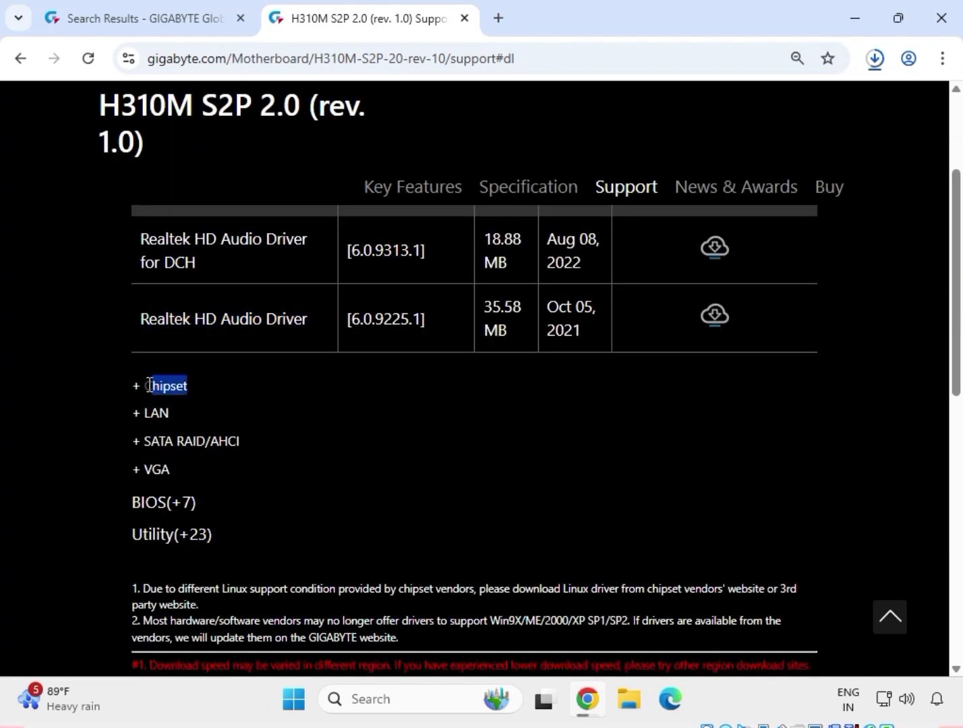
{"action": "scroll", "coordinate": [147, 349], "scroll_direction": "up", "scroll_amount": 1}
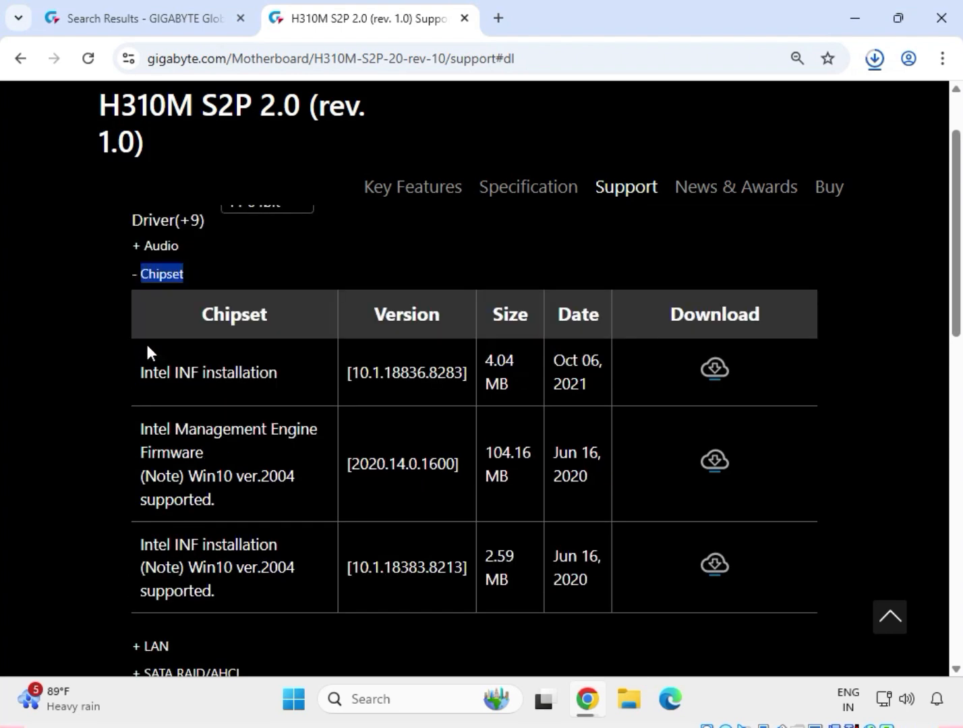
{"action": "left_click_drag", "start_coordinate": [136, 376], "coordinate": [279, 377]}
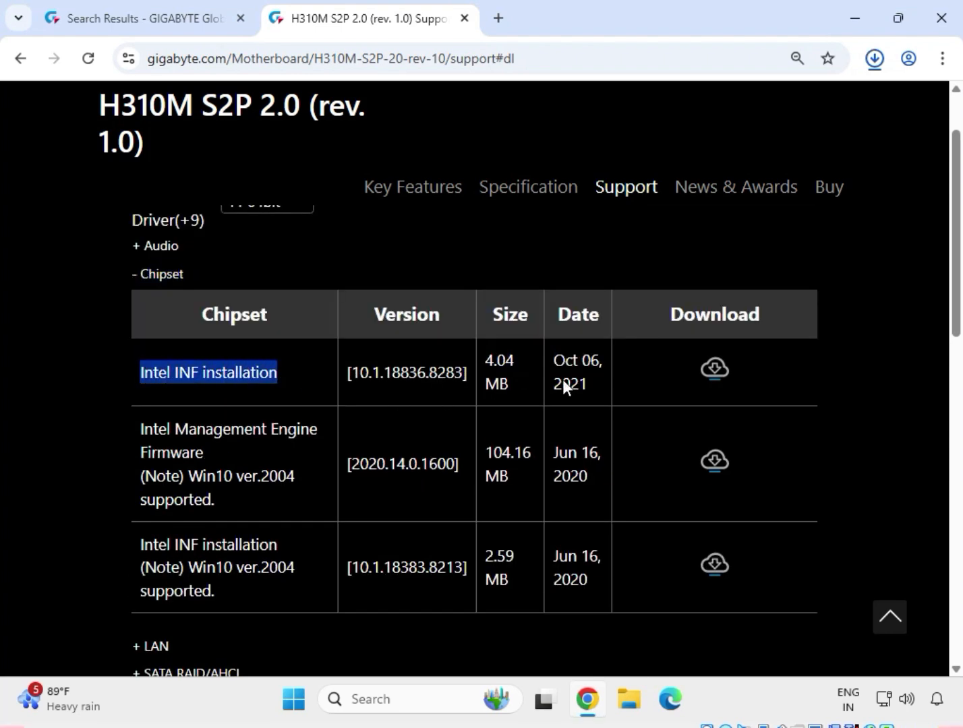
{"action": "left_click", "coordinate": [715, 371]}
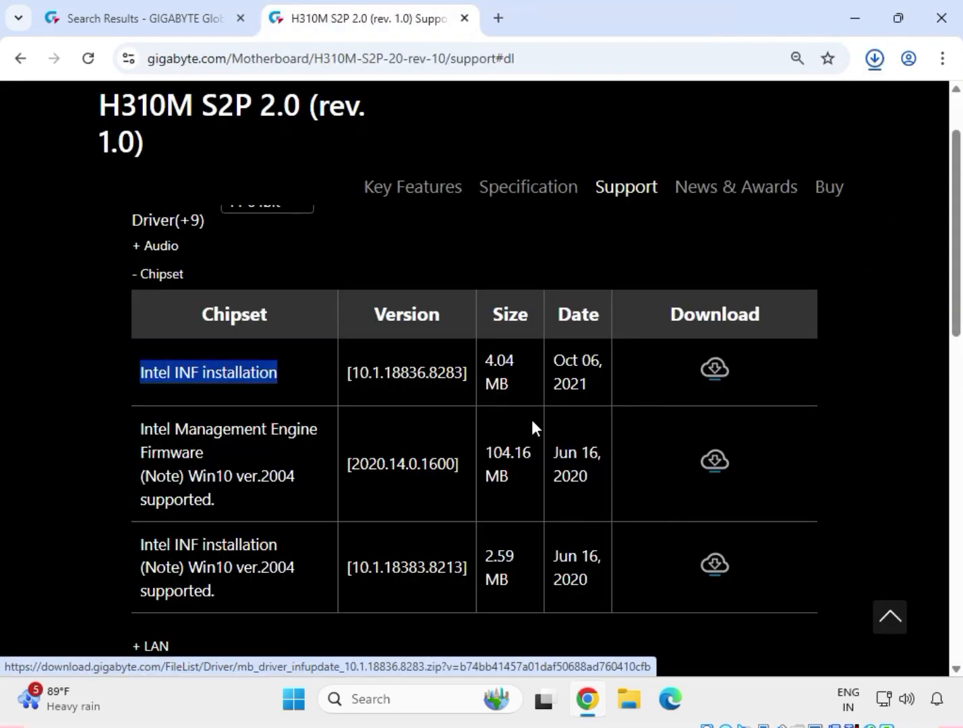
Download the Intel Management Engine Firmware, version 2020.14.0.1600, from the Chipset drivers.
{"action": "scroll", "coordinate": [337, 532], "scroll_direction": "down", "scroll_amount": 2}
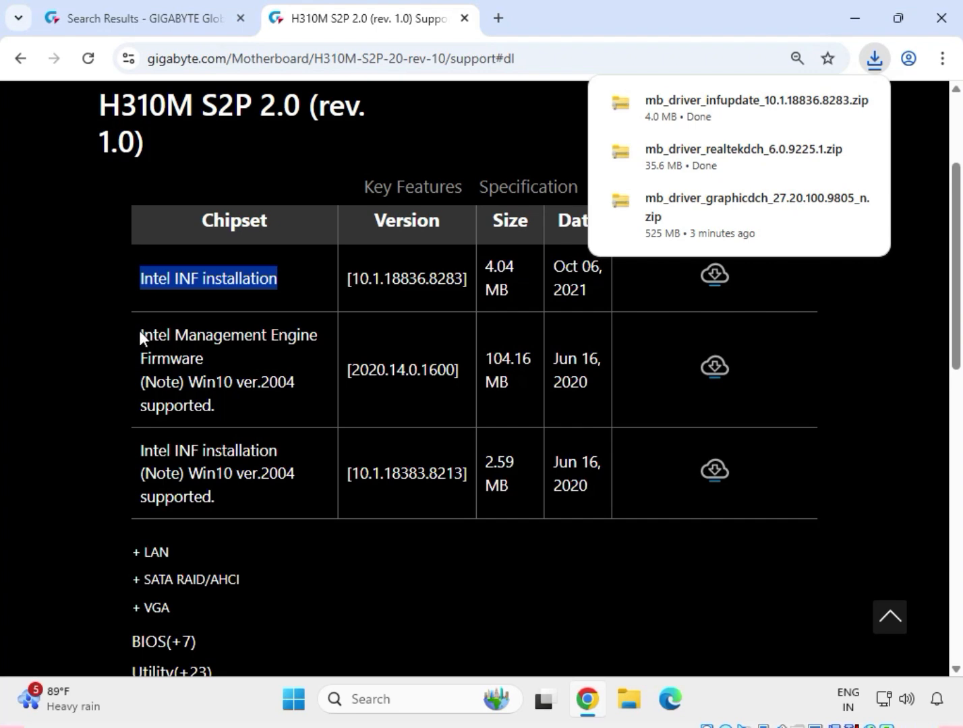
{"action": "left_click_drag", "start_coordinate": [139, 330], "coordinate": [215, 357]}
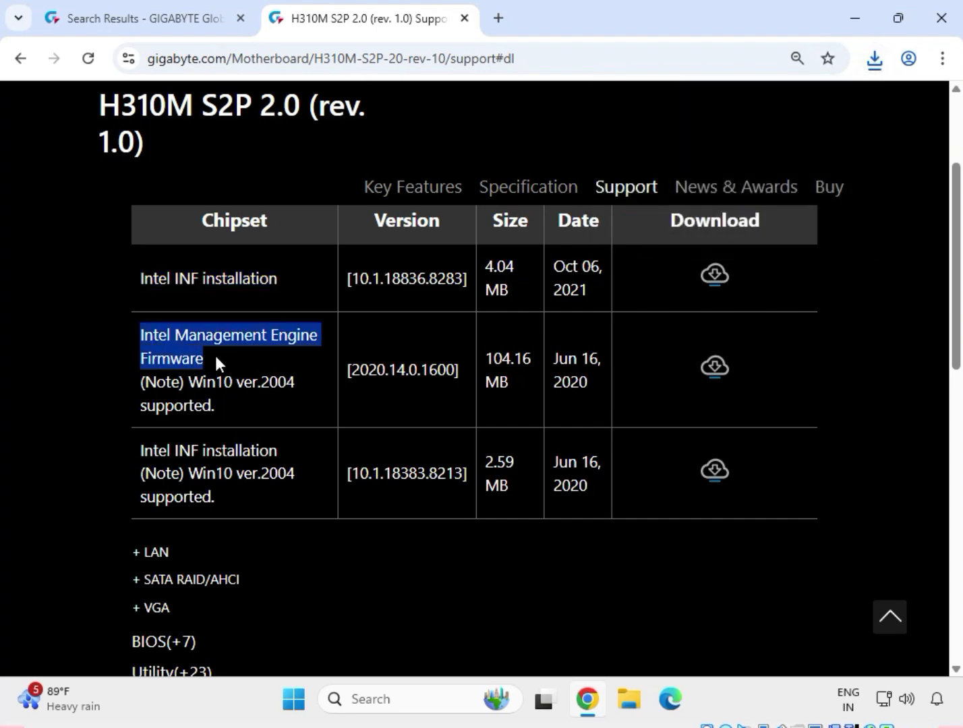
{"action": "left_click", "coordinate": [717, 370]}
Expand the LAN drivers and download the Realtek LAN Driver, version 10.050.0901.2021.
{"action": "scroll", "coordinate": [237, 453], "scroll_direction": "down", "scroll_amount": 2}
{"action": "double_click", "coordinate": [151, 458]}
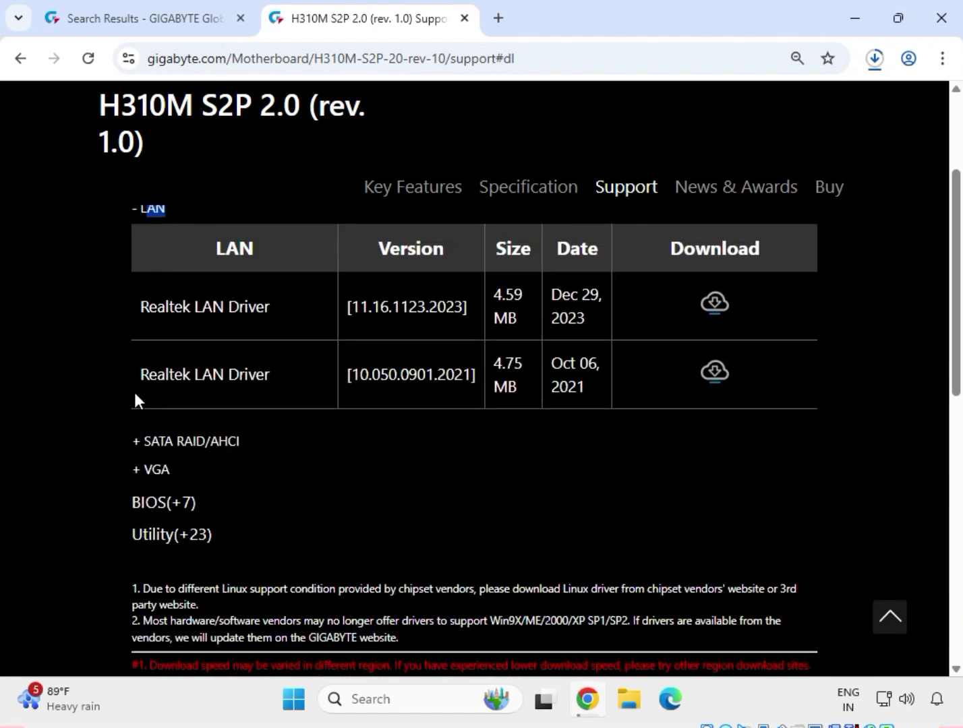
{"action": "left_click_drag", "start_coordinate": [139, 375], "coordinate": [271, 375]}
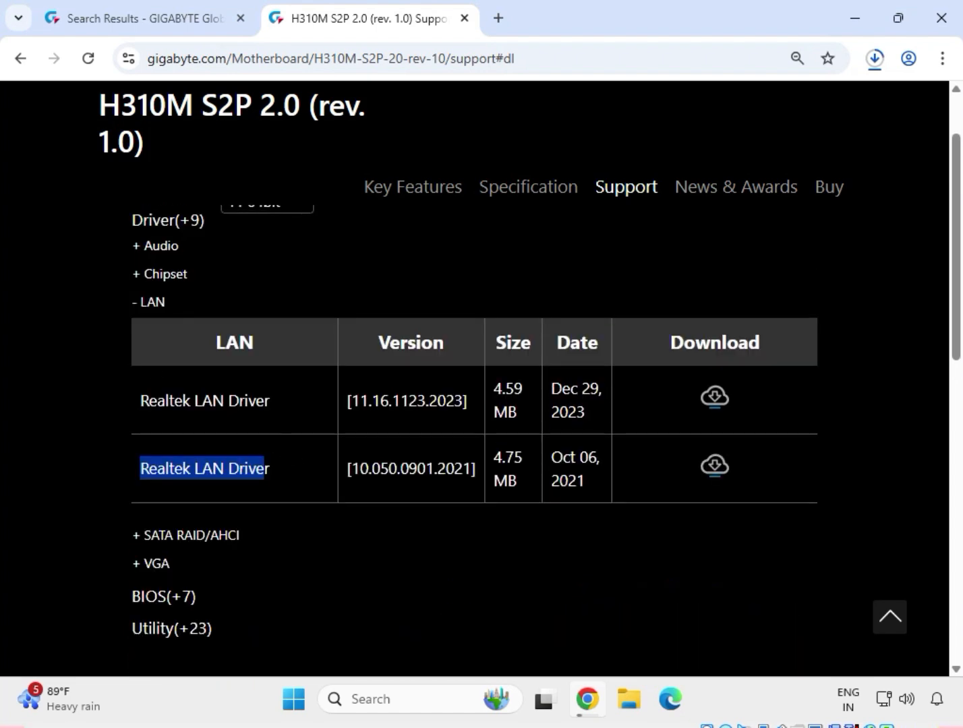
{"action": "left_click", "coordinate": [716, 468]}
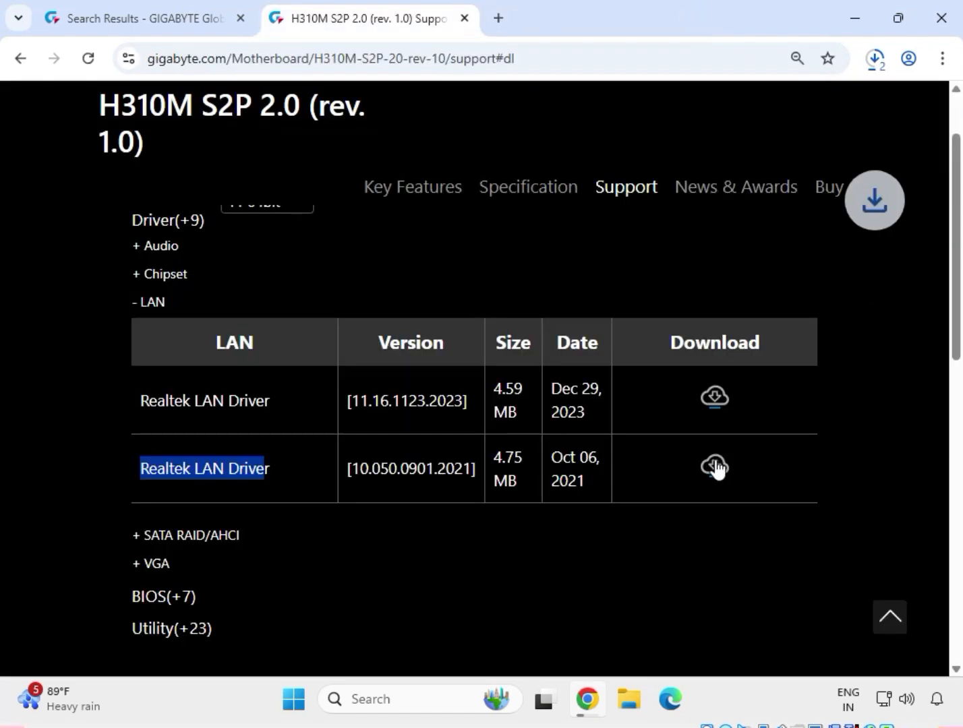
{"action": "left_click", "coordinate": [847, 496]}
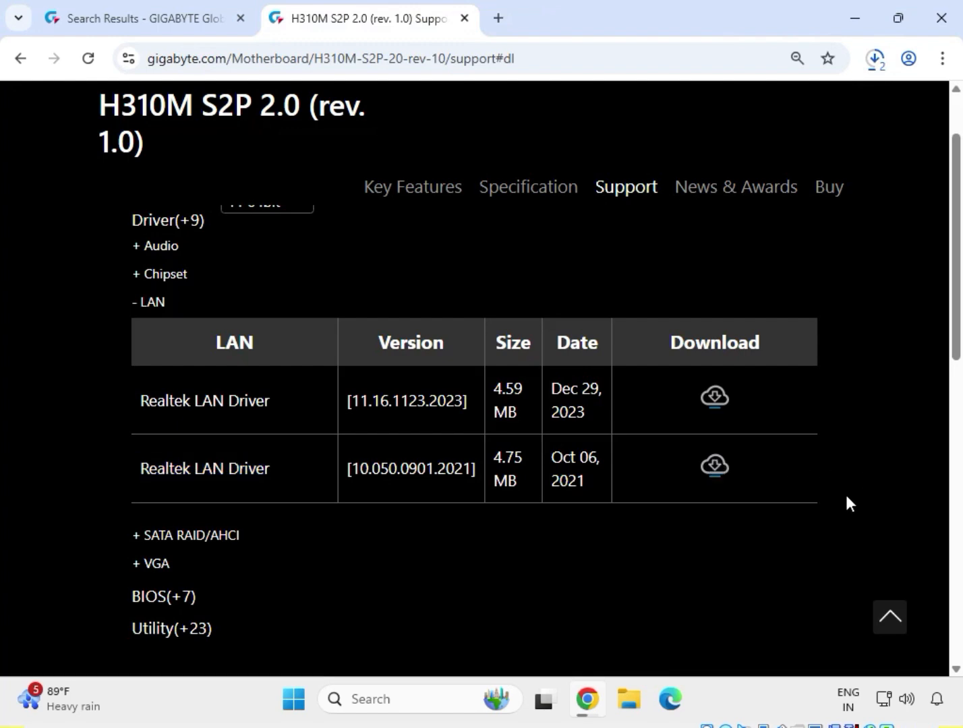
Expand the VGA drivers and download the Intel Graphic Driver, version 27.20.100.9805.
{"action": "double_click", "coordinate": [173, 563]}
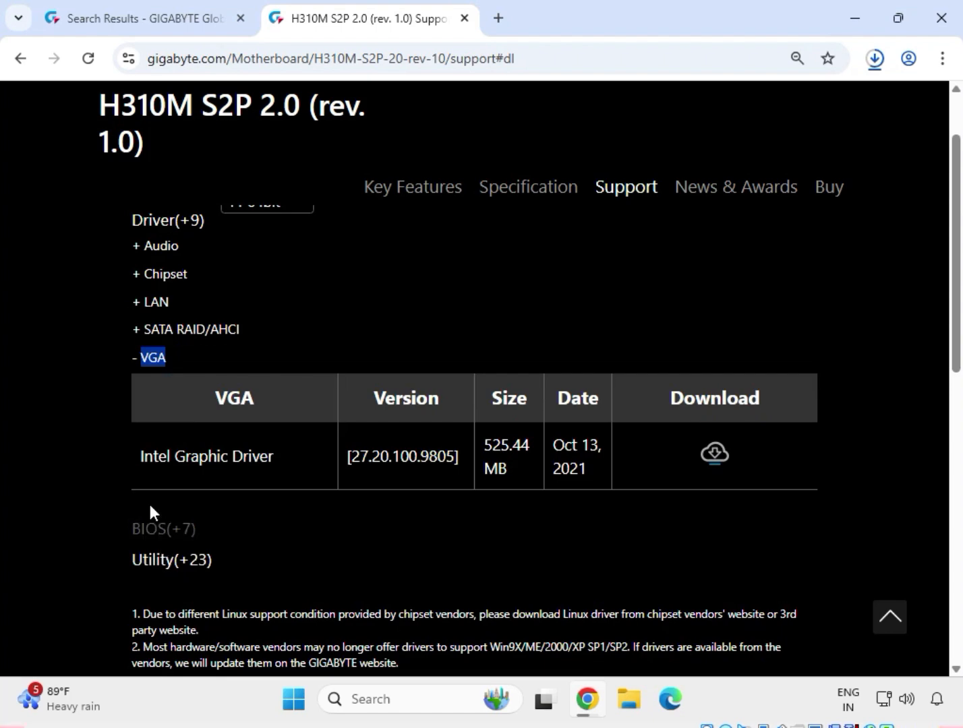
{"action": "left_click_drag", "start_coordinate": [138, 458], "coordinate": [288, 465]}
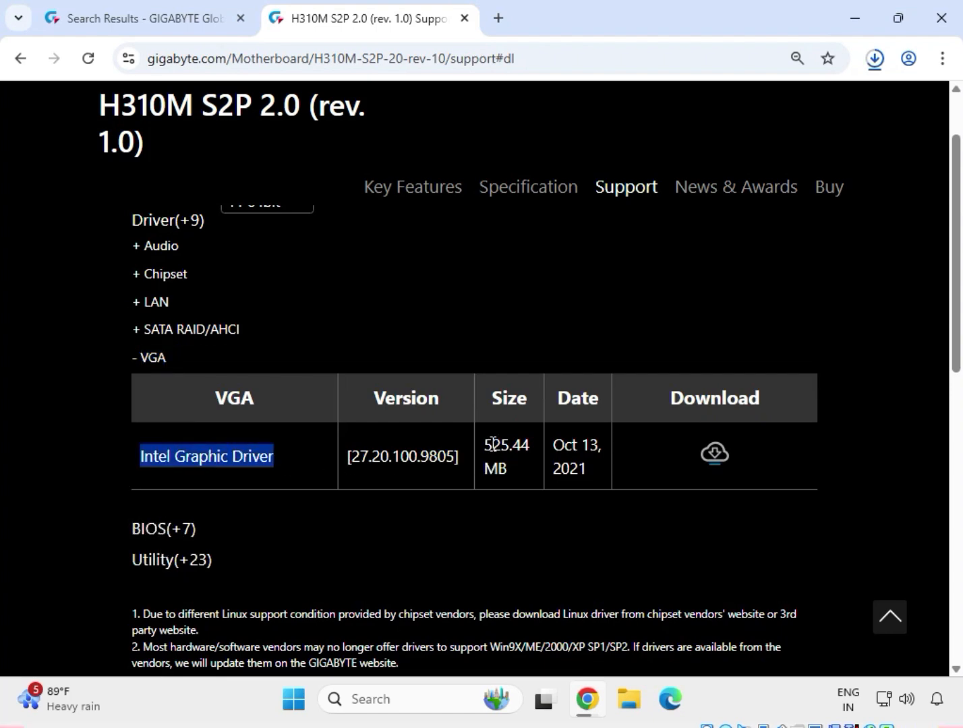
{"action": "left_click_drag", "start_coordinate": [490, 445], "coordinate": [531, 468]}
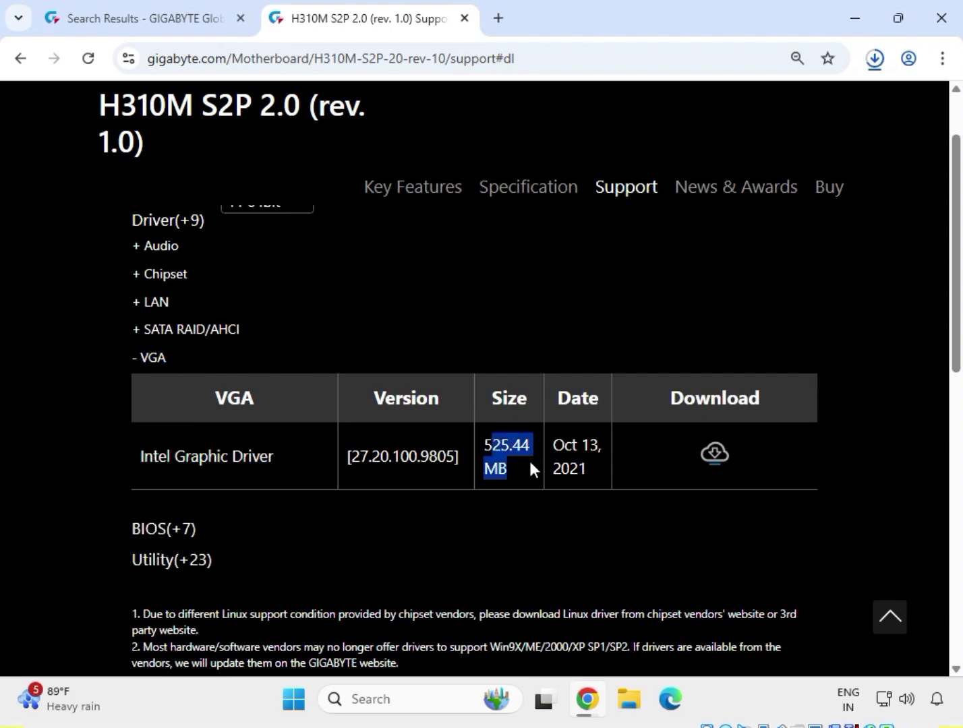
{"action": "left_click", "coordinate": [718, 454]}
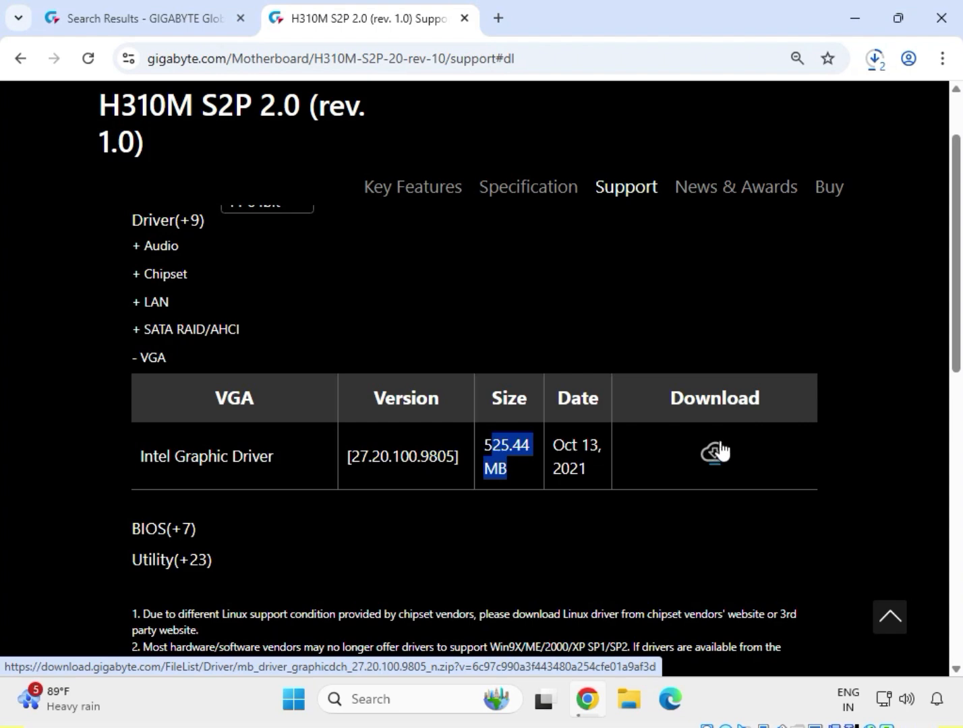
Show the downloaded driver archives in the Downloads folder from the browser's recent download history.
{"action": "left_click", "coordinate": [875, 62]}
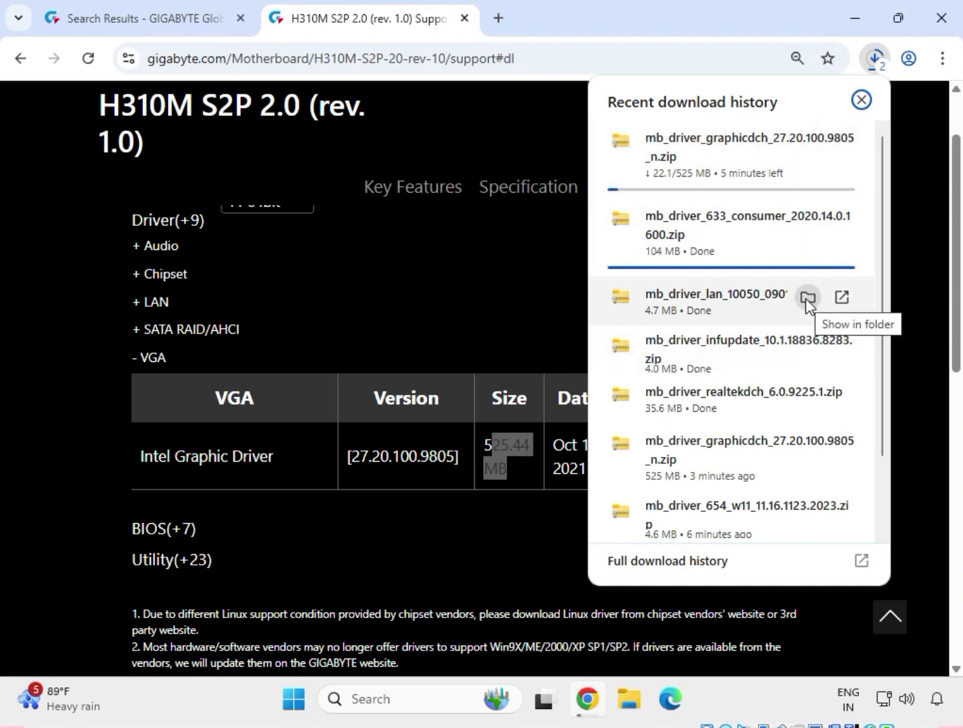
{"action": "left_click", "coordinate": [807, 297]}
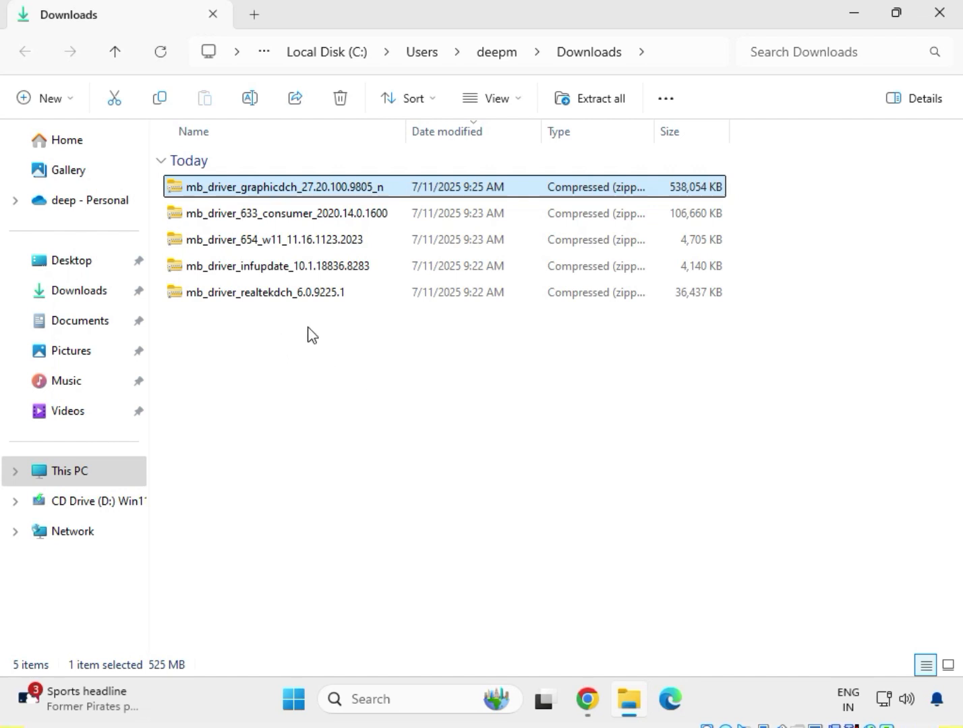
{"action": "left_click_drag", "start_coordinate": [310, 325], "coordinate": [276, 191]}
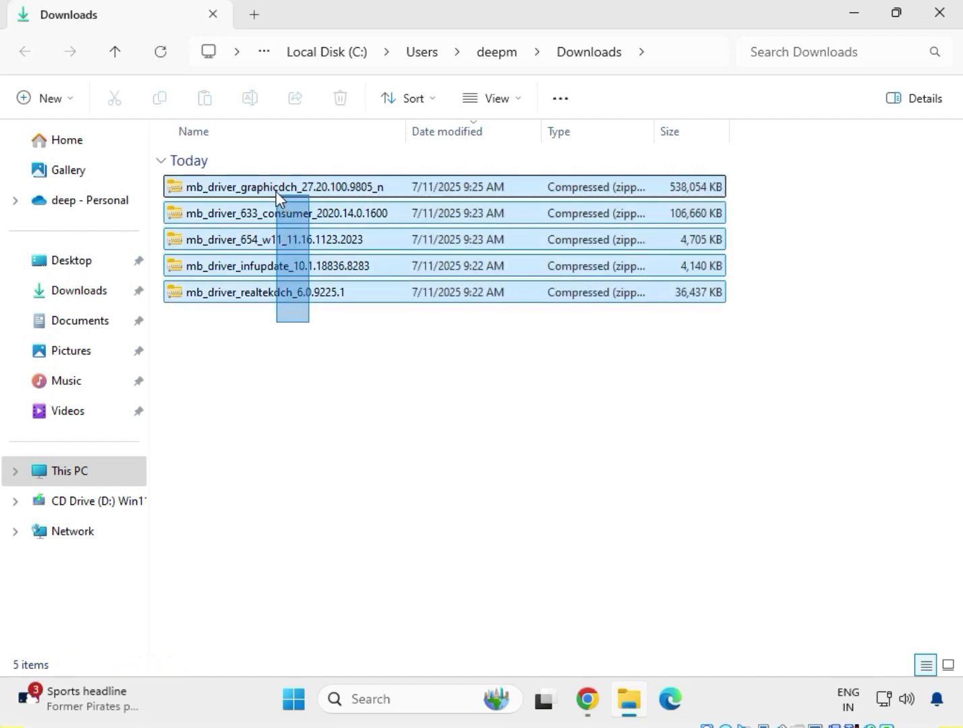
{"action": "left_click", "coordinate": [355, 368]}
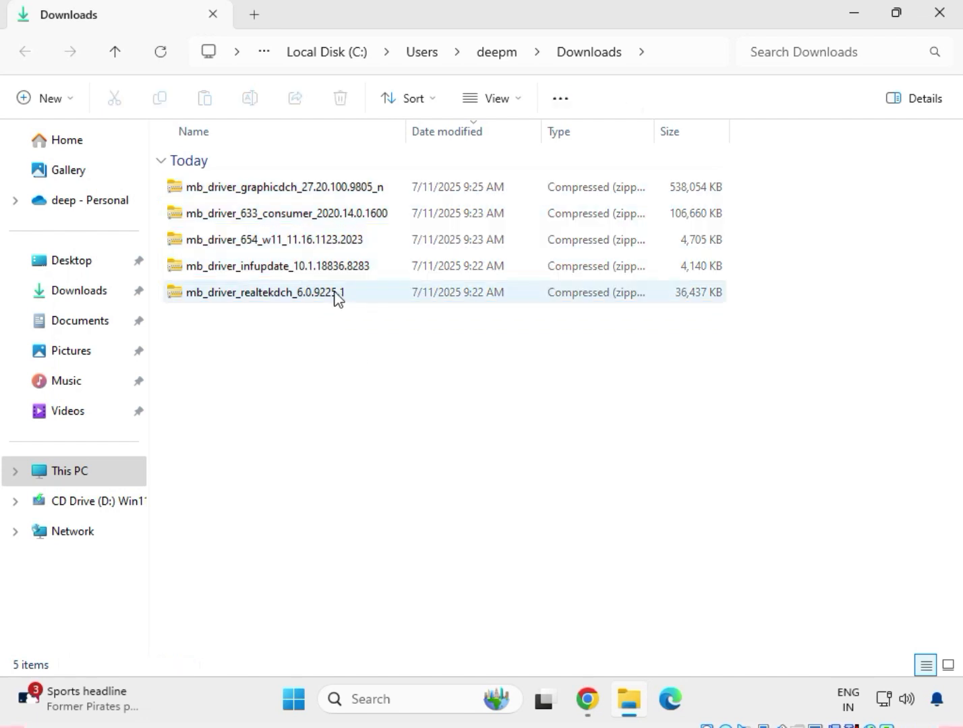
Extract the mb_driver_realtekdch_6.0.9225.1 archive to its default folder in Downloads and close the extracted folder's window.
{"action": "left_click", "coordinate": [294, 298]}
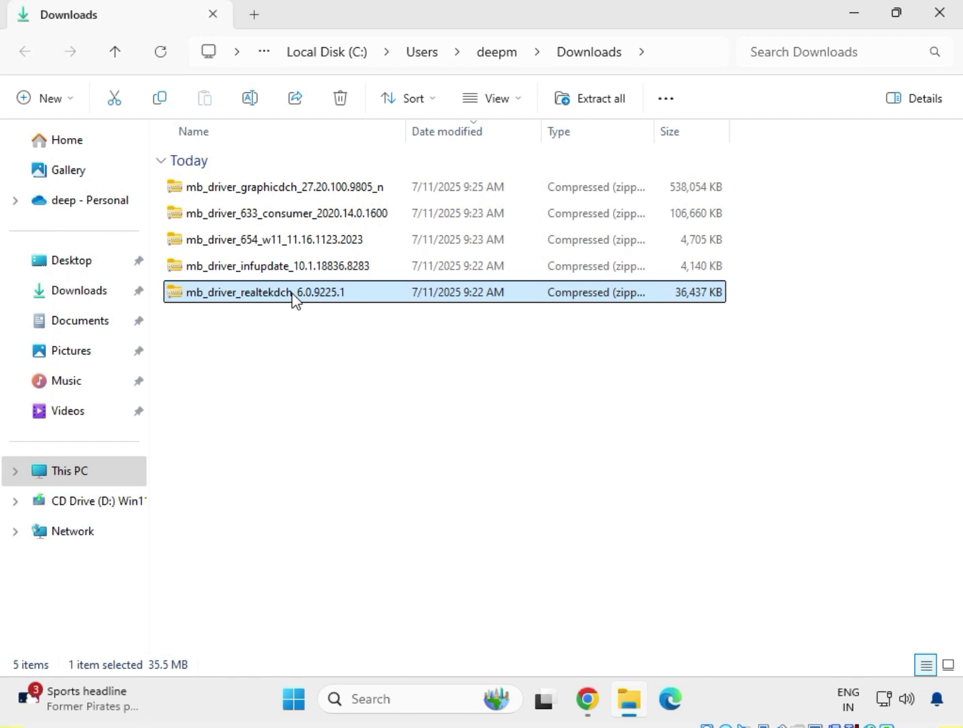
{"action": "right_click", "coordinate": [293, 298]}
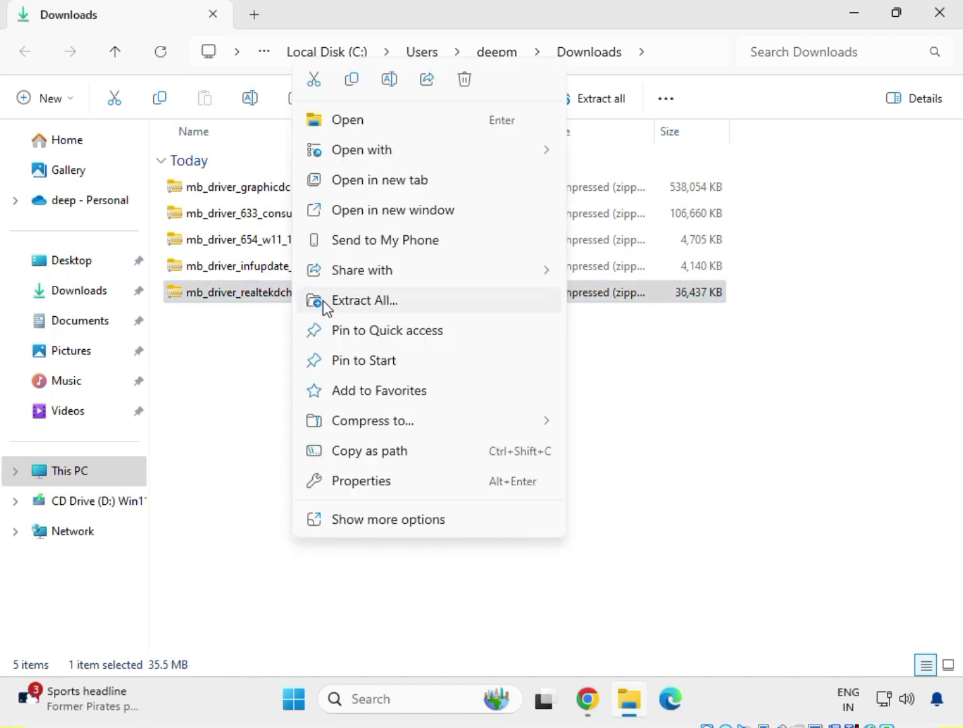
{"action": "left_click", "coordinate": [340, 308]}
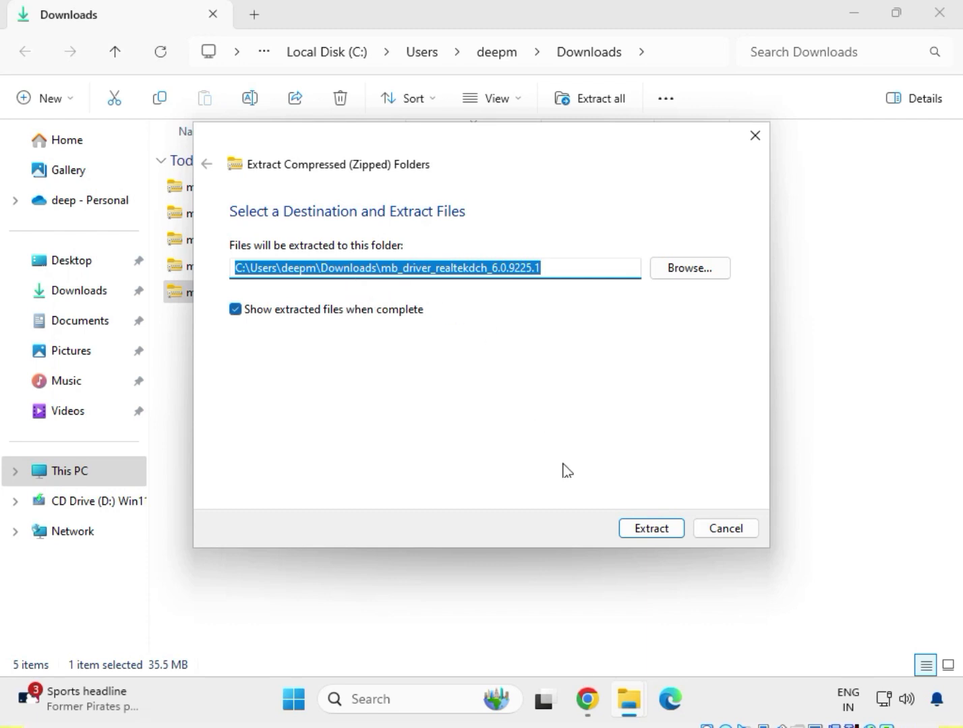
{"action": "left_click", "coordinate": [651, 528]}
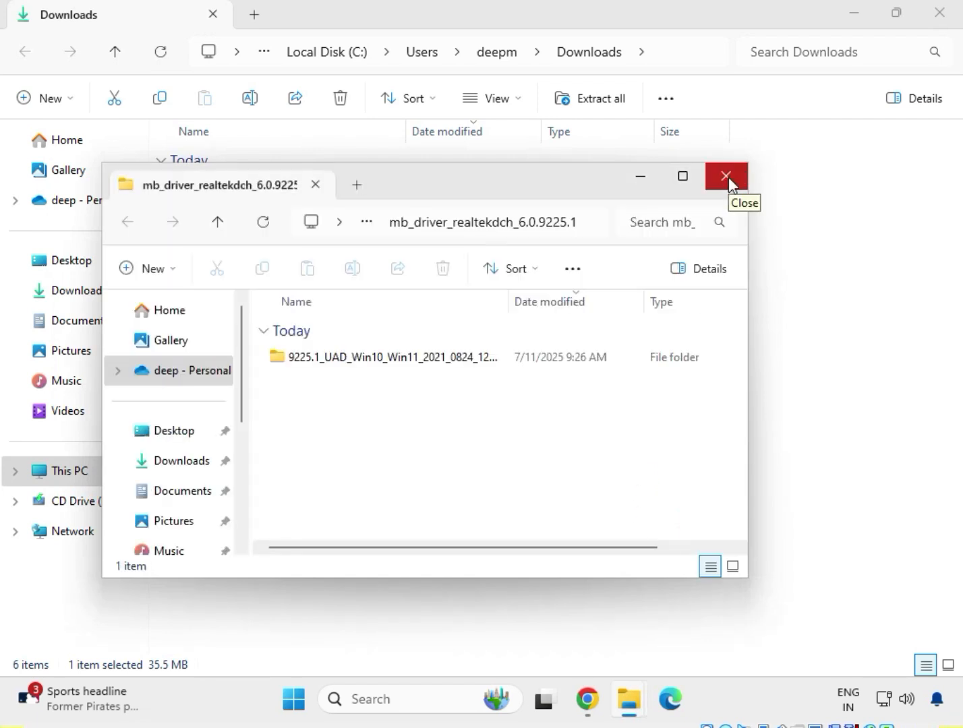
{"action": "left_click", "coordinate": [727, 177]}
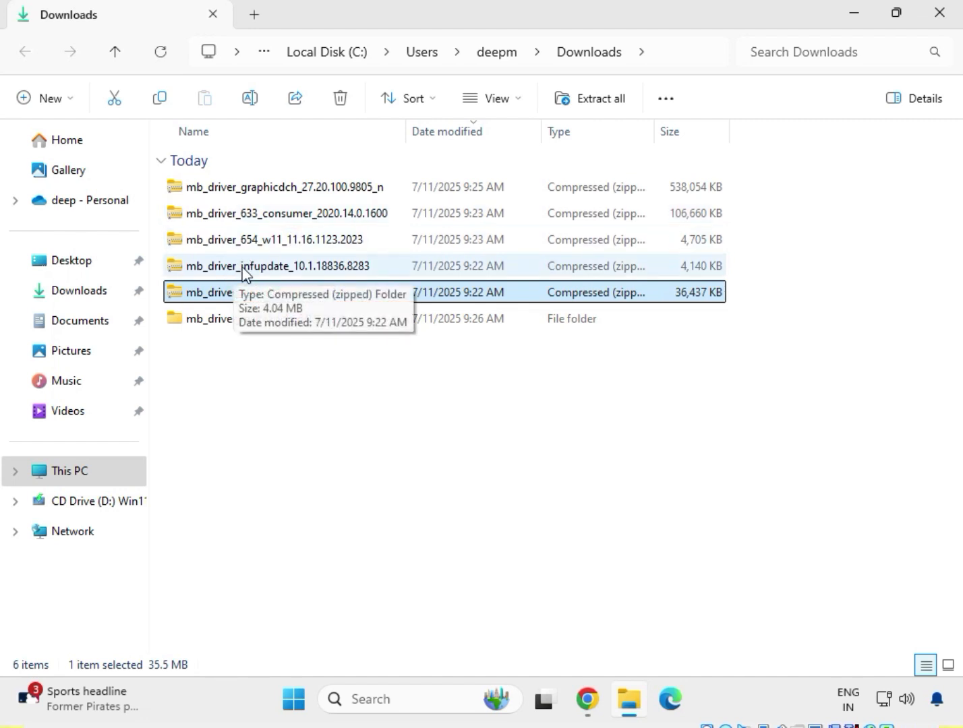
Extract the mb_driver_infupdate_10.1.18836.8283 archive to its default folder in Downloads.
{"action": "left_click", "coordinate": [245, 270]}
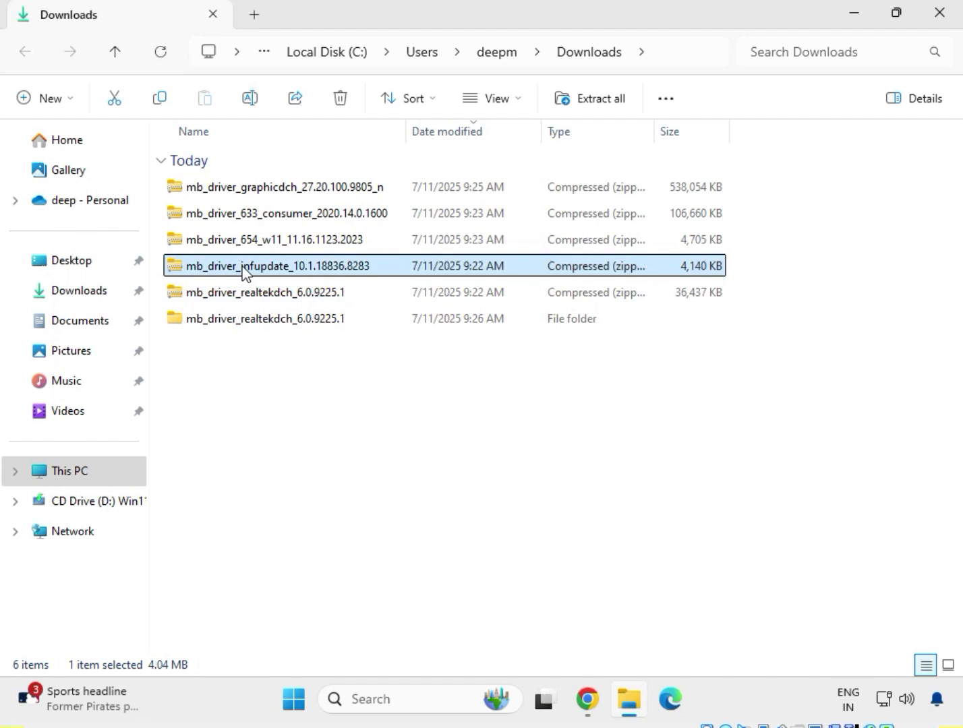
{"action": "right_click", "coordinate": [244, 271]}
{"action": "left_click", "coordinate": [320, 301]}
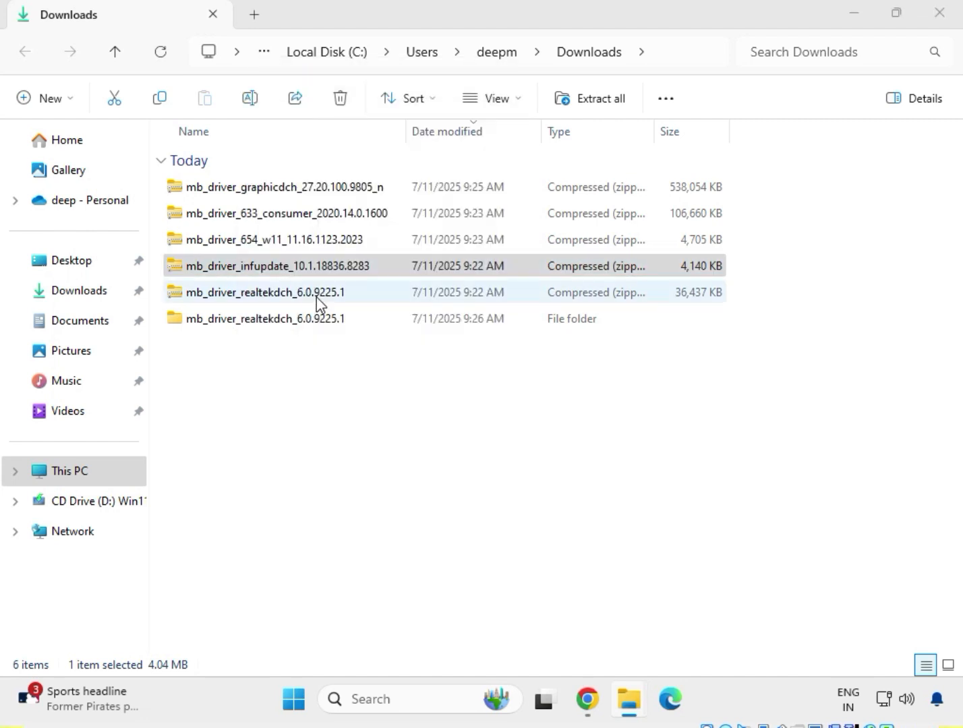
{"action": "left_click", "coordinate": [652, 528]}
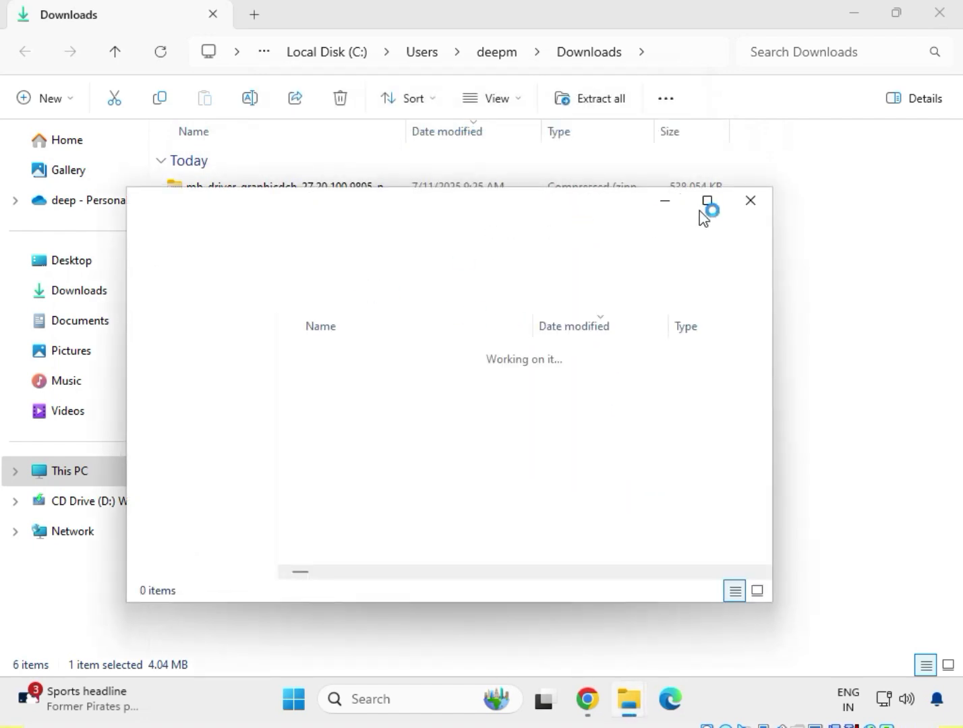
Close the extracted infupdate folder's window, extract the mb_driver_654_w11_11.16.1123.2023 archive to its default folder, and close the resulting window.
{"action": "left_click", "coordinate": [751, 199]}
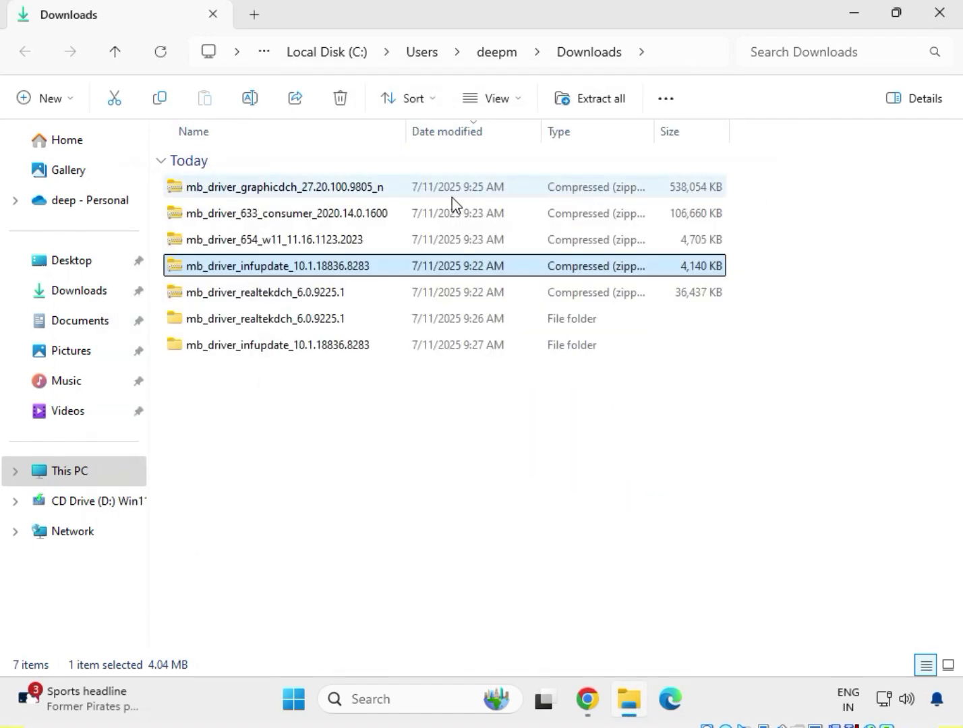
{"action": "key", "text": "Up"}
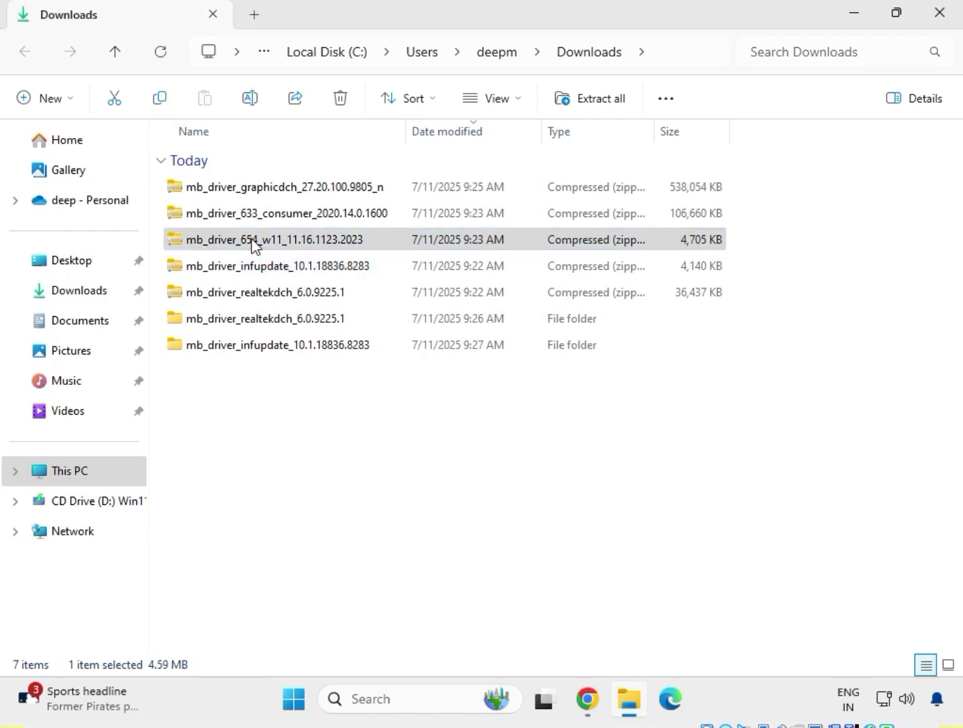
{"action": "right_click", "coordinate": [253, 244]}
{"action": "left_click", "coordinate": [302, 301]}
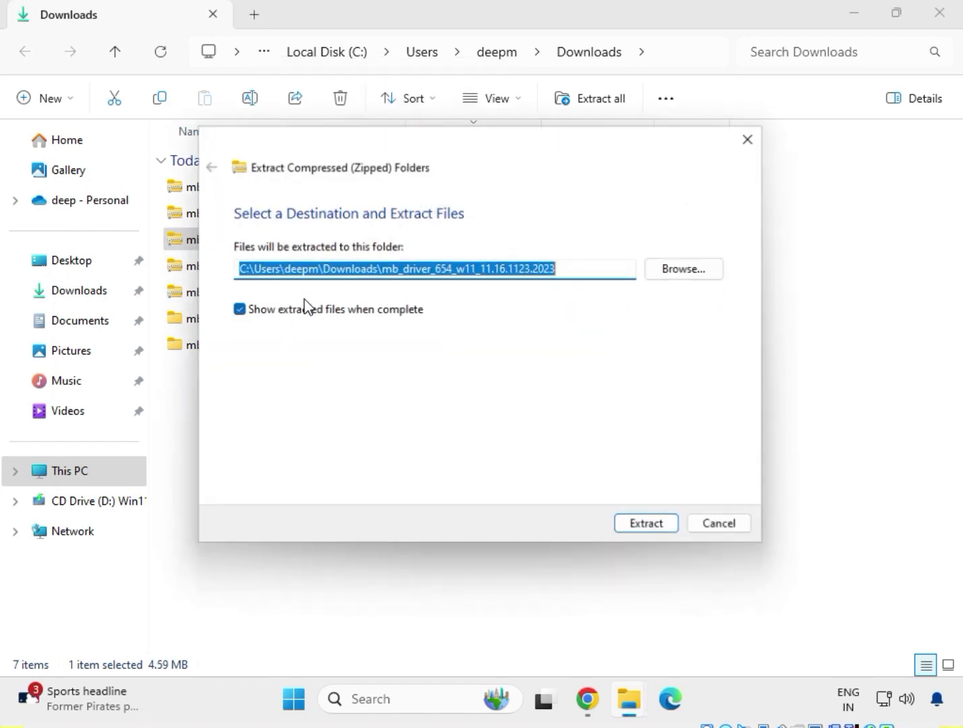
{"action": "left_click", "coordinate": [666, 536]}
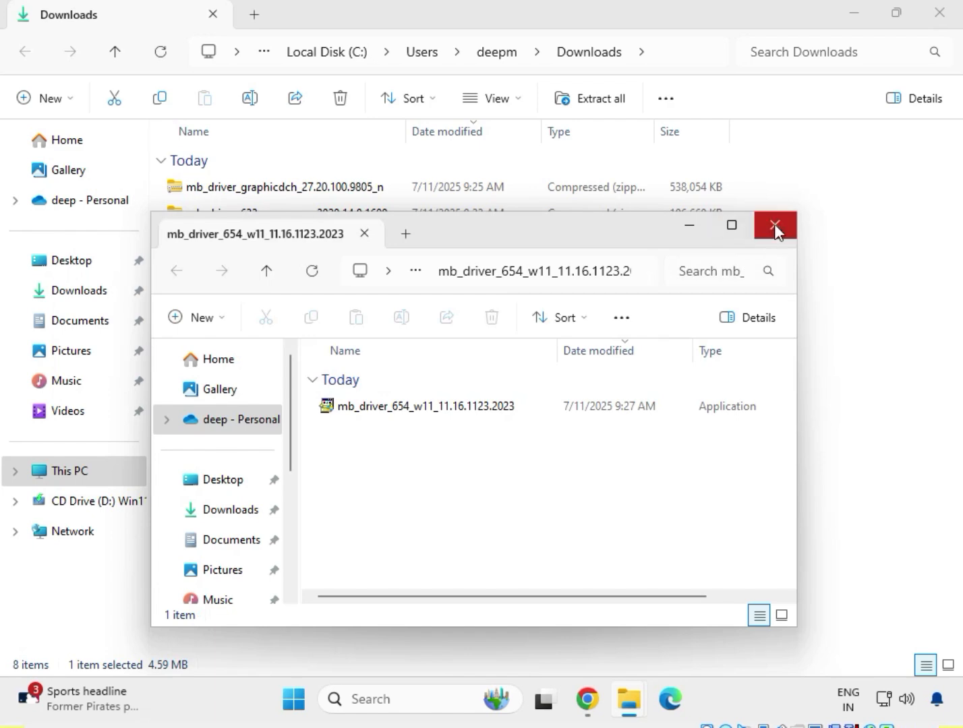
{"action": "left_click", "coordinate": [774, 224]}
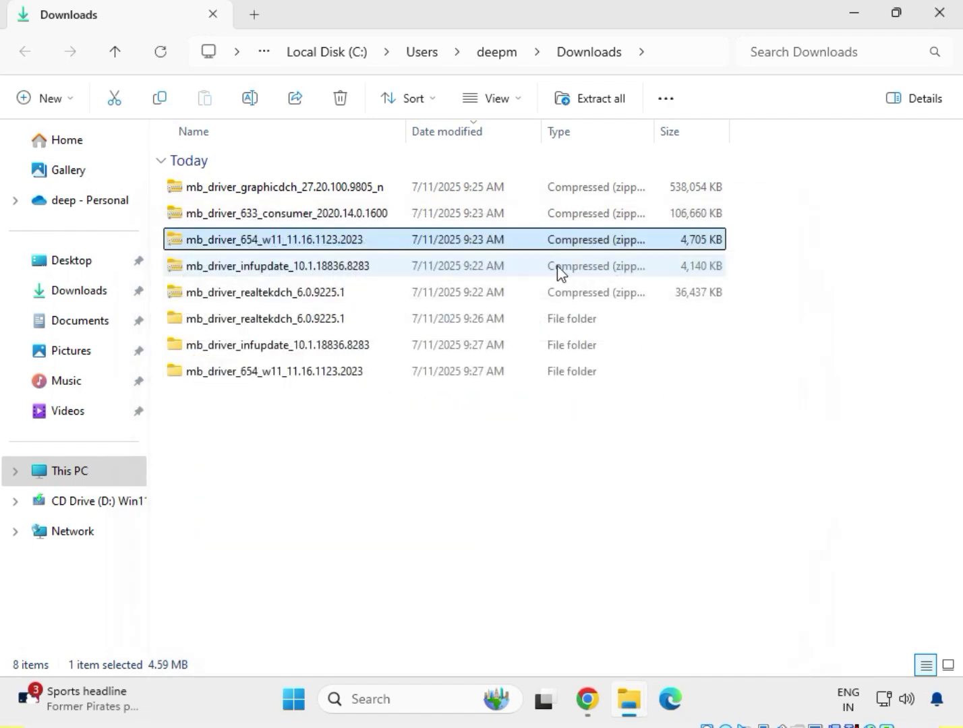
Extract the mb_driver_633_consumer_2020.14.0.1600 archive to its default folder in Downloads and close the extracted folder's window.
{"action": "left_click", "coordinate": [230, 214]}
{"action": "right_click", "coordinate": [229, 214]}
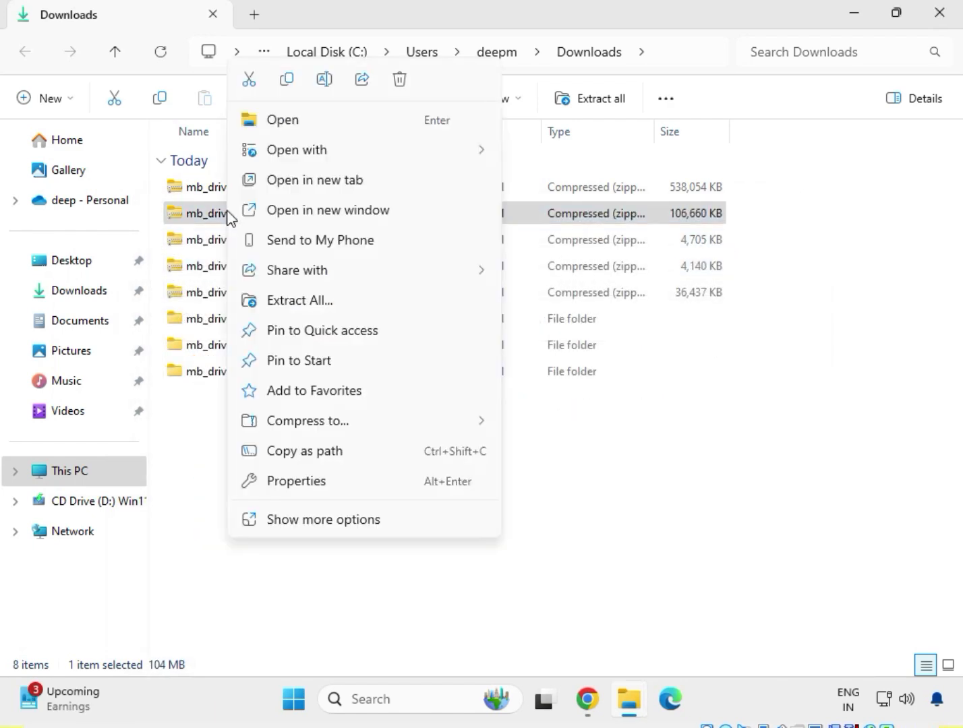
{"action": "left_click", "coordinate": [298, 301]}
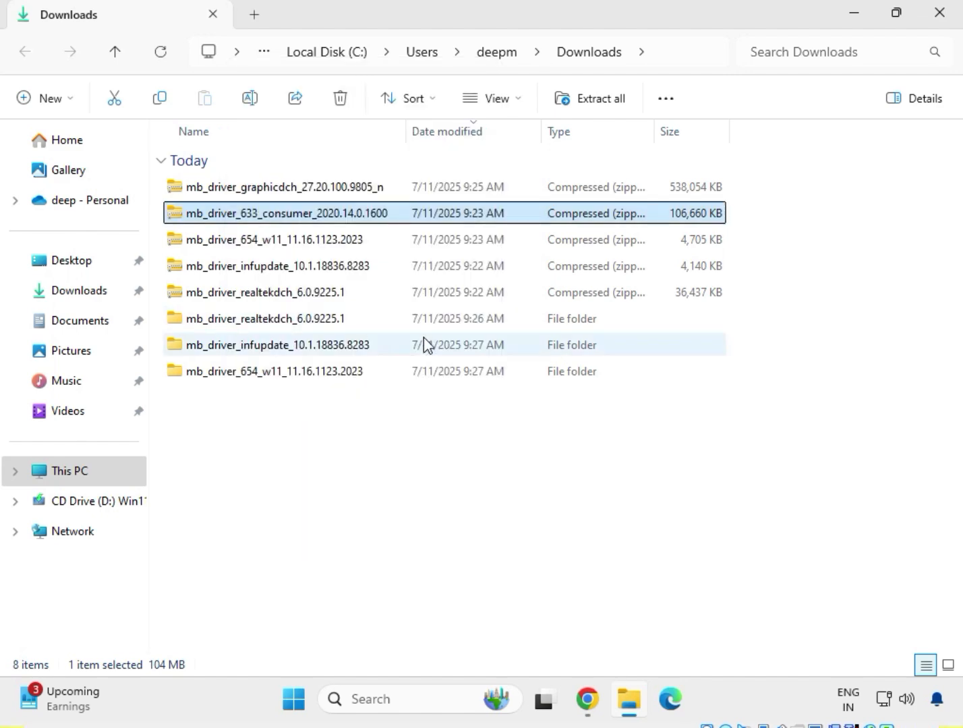
{"action": "left_click", "coordinate": [639, 531]}
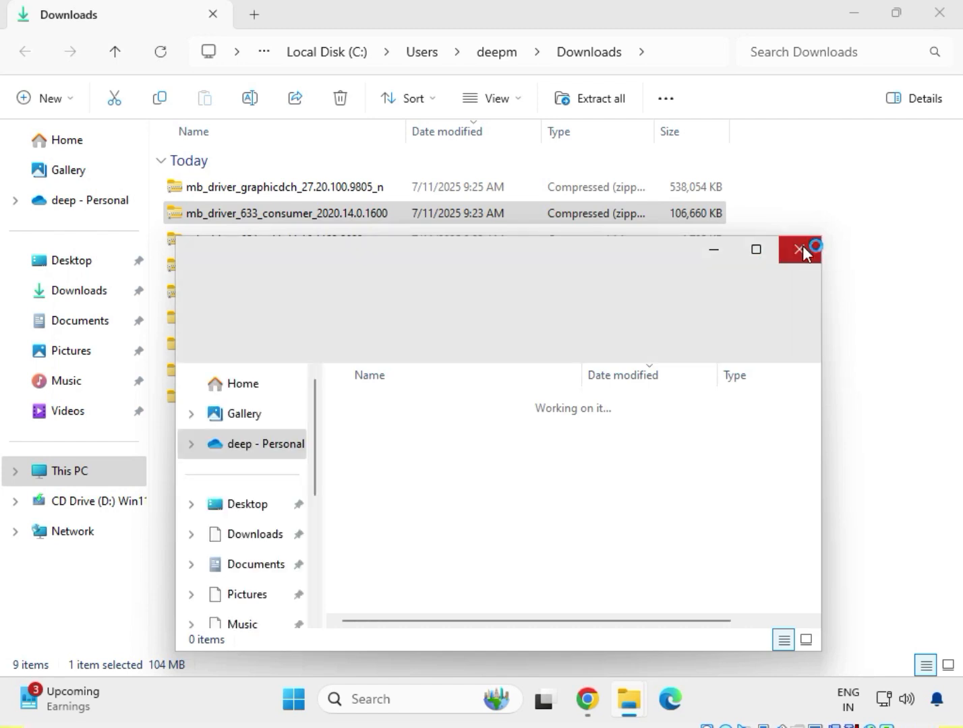
{"action": "left_click", "coordinate": [800, 249]}
Extract the mb_driver_graphicdch_27.20.100.9805_n archive to its default folder in Downloads and close the extracted folder's window.
{"action": "left_click", "coordinate": [332, 190]}
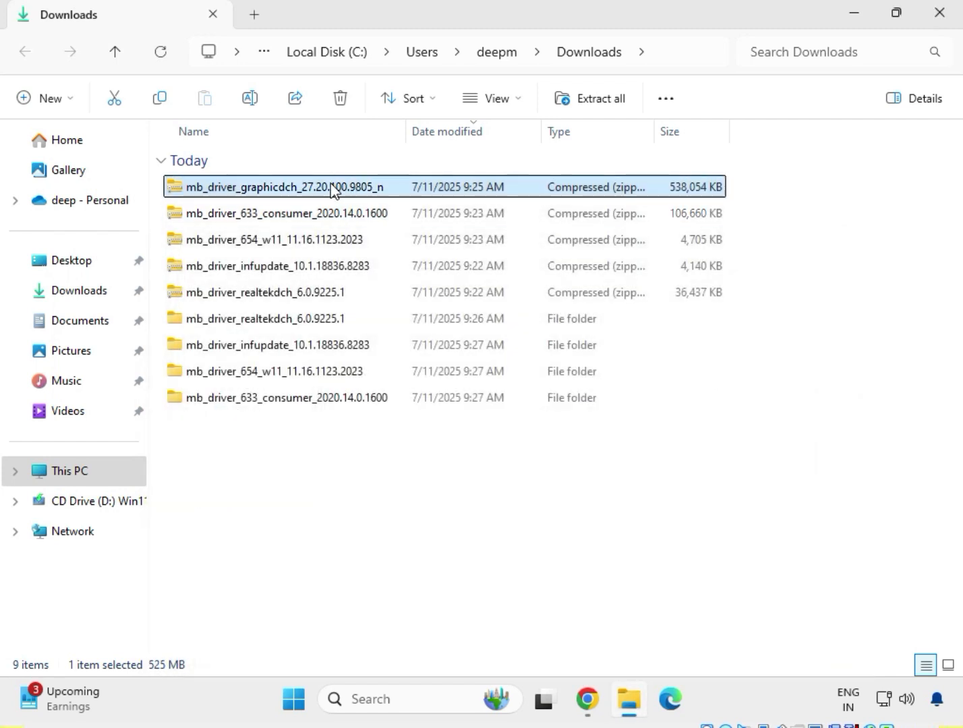
{"action": "right_click", "coordinate": [332, 190]}
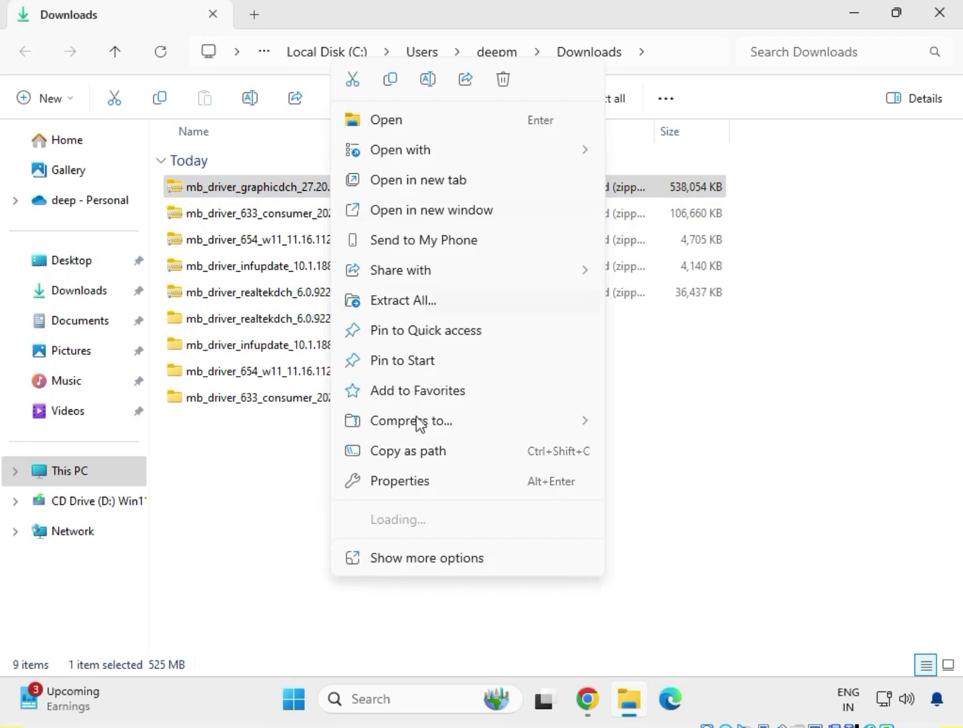
{"action": "left_click", "coordinate": [427, 303]}
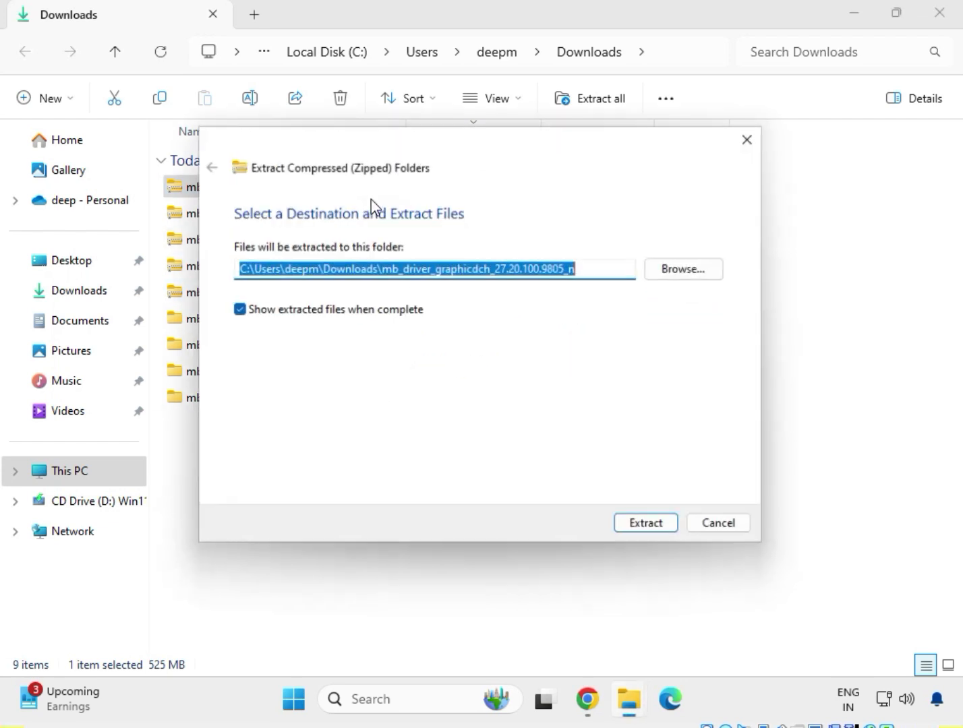
{"action": "left_click", "coordinate": [644, 529]}
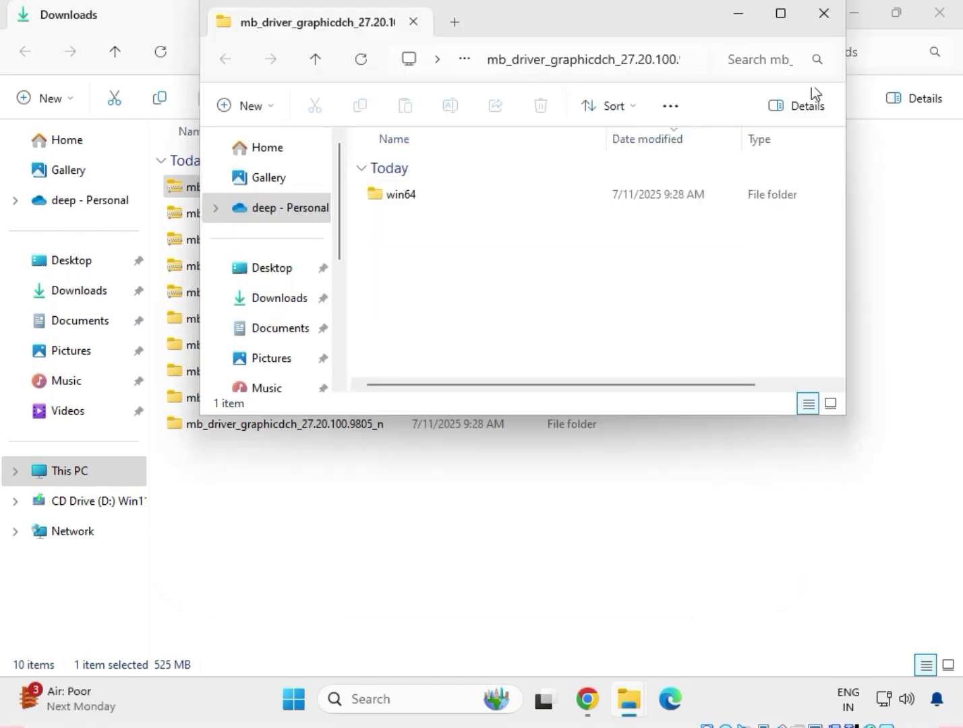
{"action": "left_click", "coordinate": [821, 19]}
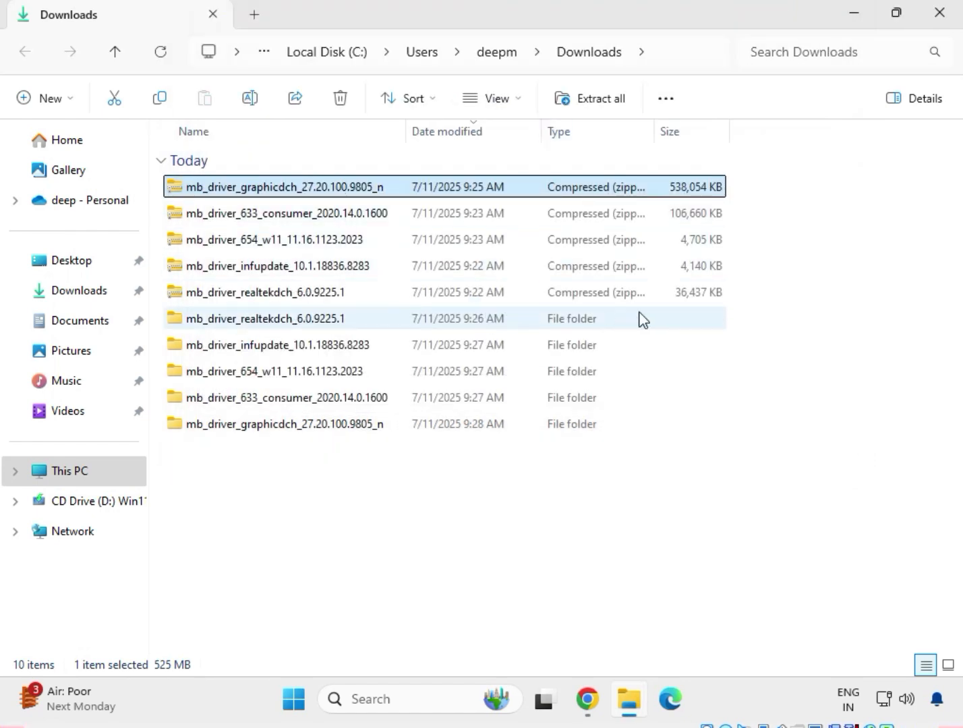
Delete the five compressed driver archives from Downloads, keeping the extracted folders.
{"action": "left_click_drag", "start_coordinate": [400, 447], "coordinate": [310, 321]}
{"action": "left_click_drag", "start_coordinate": [752, 293], "coordinate": [390, 178]}
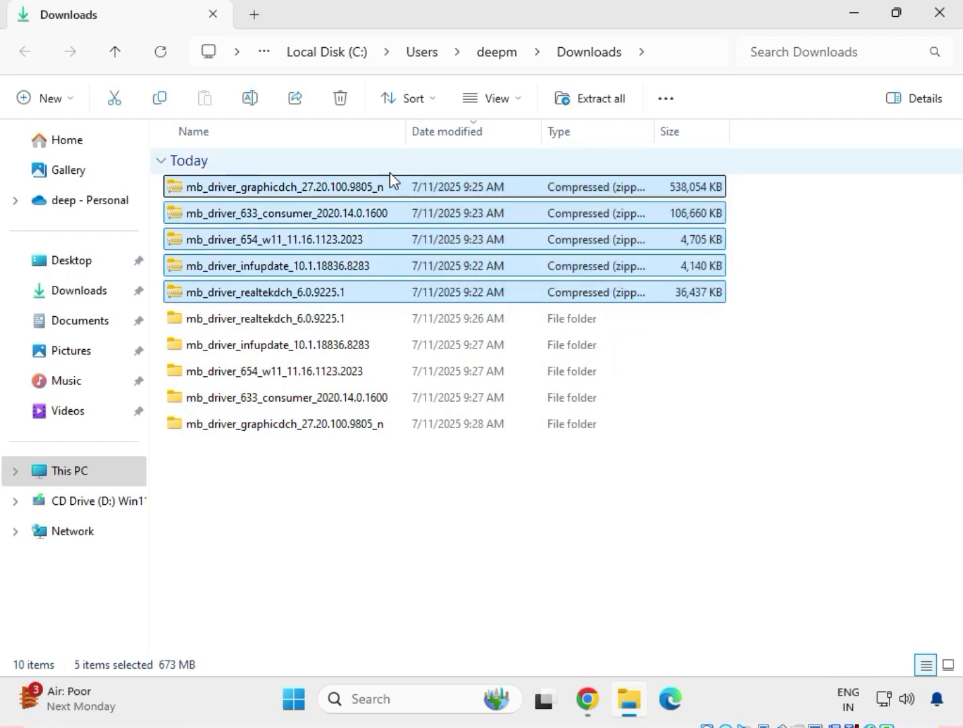
{"action": "key", "text": "Delete"}
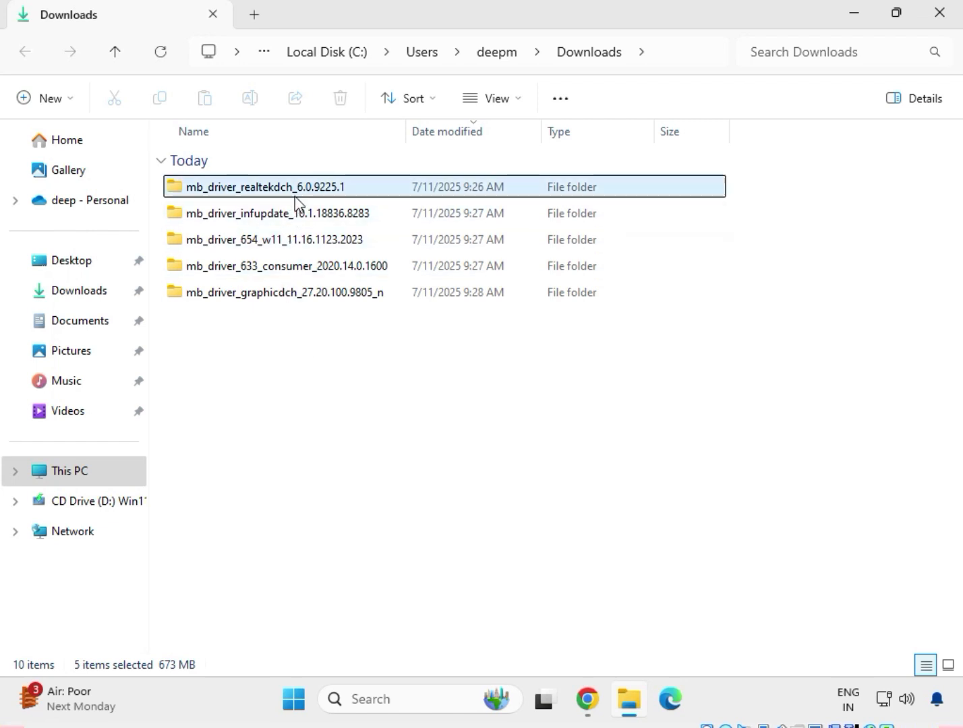
Open the 9225.1_UAD_Win10_Win11 subfolder inside the mb_driver_realtekdch_6.0.9225.1 folder and look through its files.
{"action": "double_click", "coordinate": [245, 187]}
{"action": "double_click", "coordinate": [244, 187]}
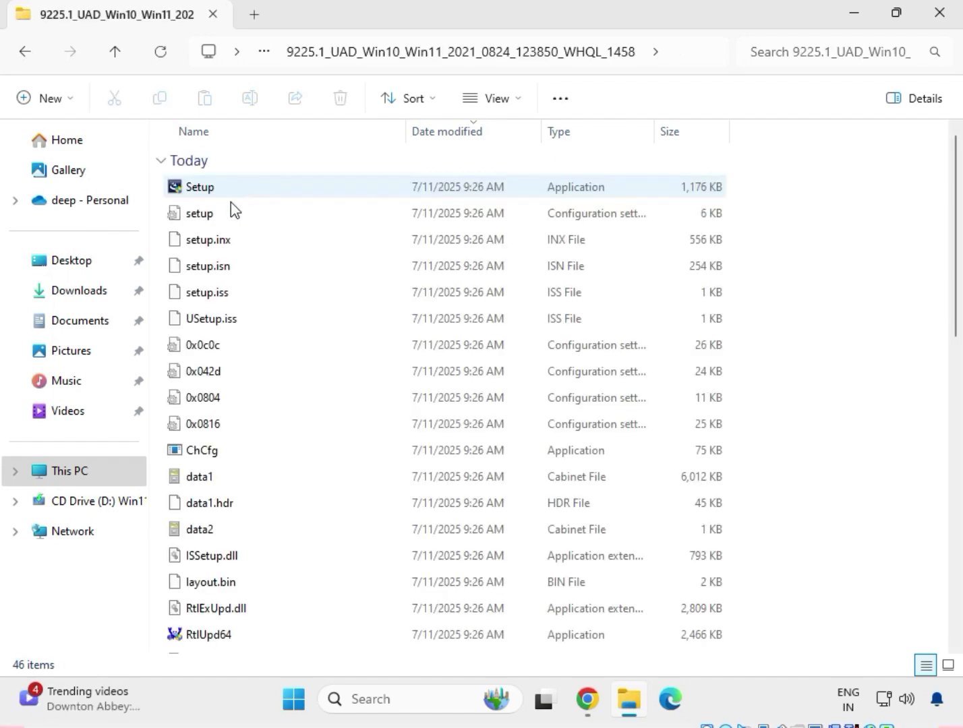
{"action": "scroll", "coordinate": [310, 485], "scroll_direction": "down", "scroll_amount": 4}
{"action": "scroll", "coordinate": [313, 500], "scroll_direction": "up", "scroll_amount": 4}
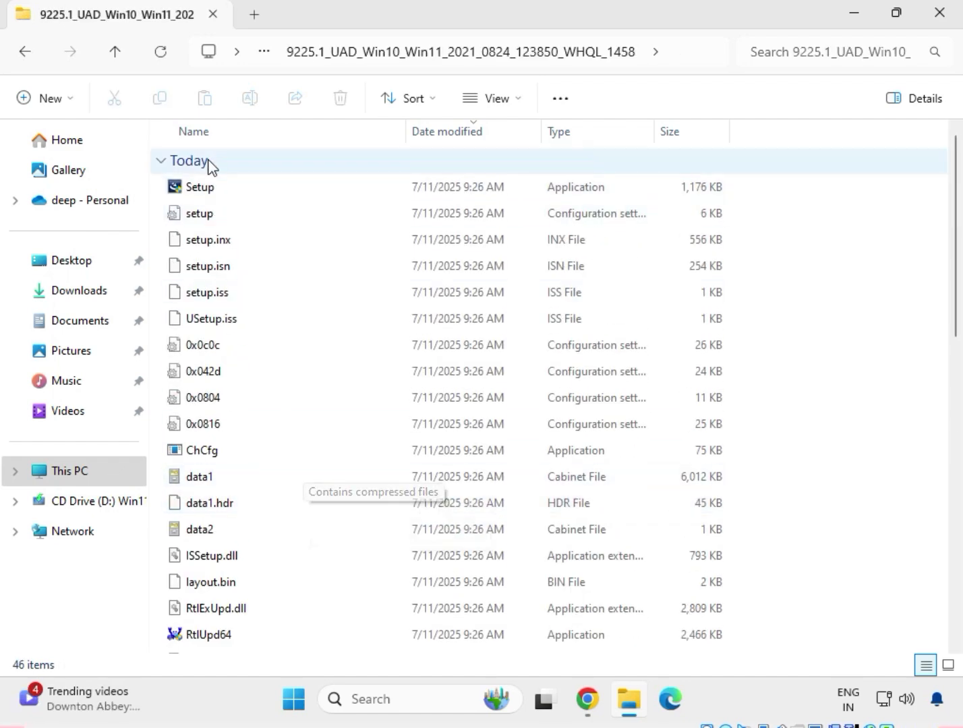
Run the Realtek Setup application as administrator and allow it to make changes to the device.
{"action": "left_click", "coordinate": [223, 194]}
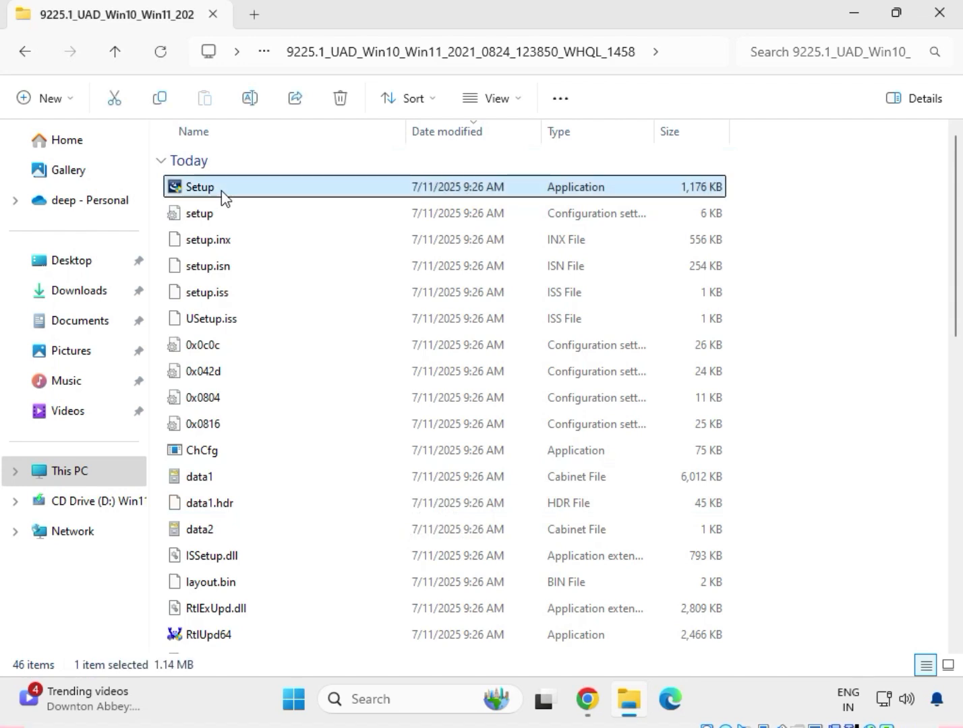
{"action": "right_click", "coordinate": [222, 191]}
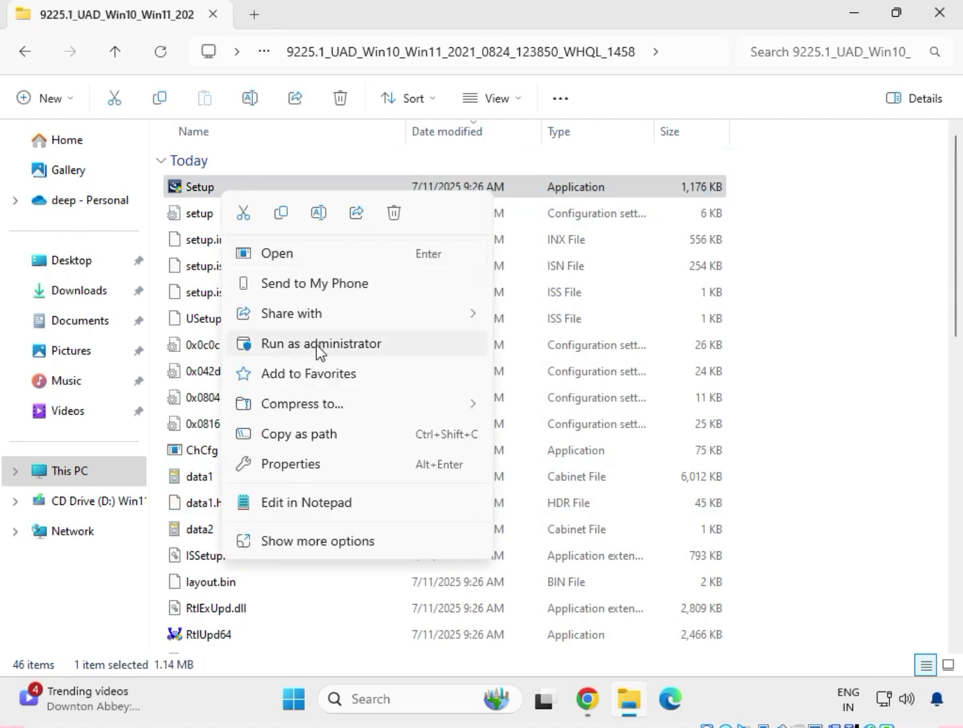
{"action": "left_click", "coordinate": [322, 543]}
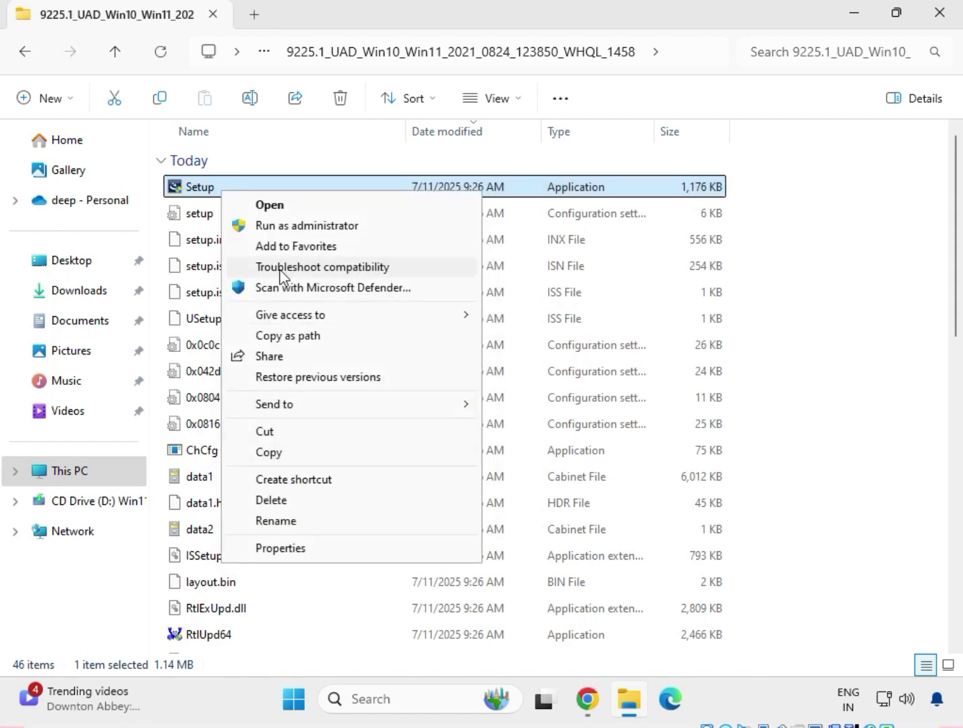
{"action": "left_click", "coordinate": [300, 228]}
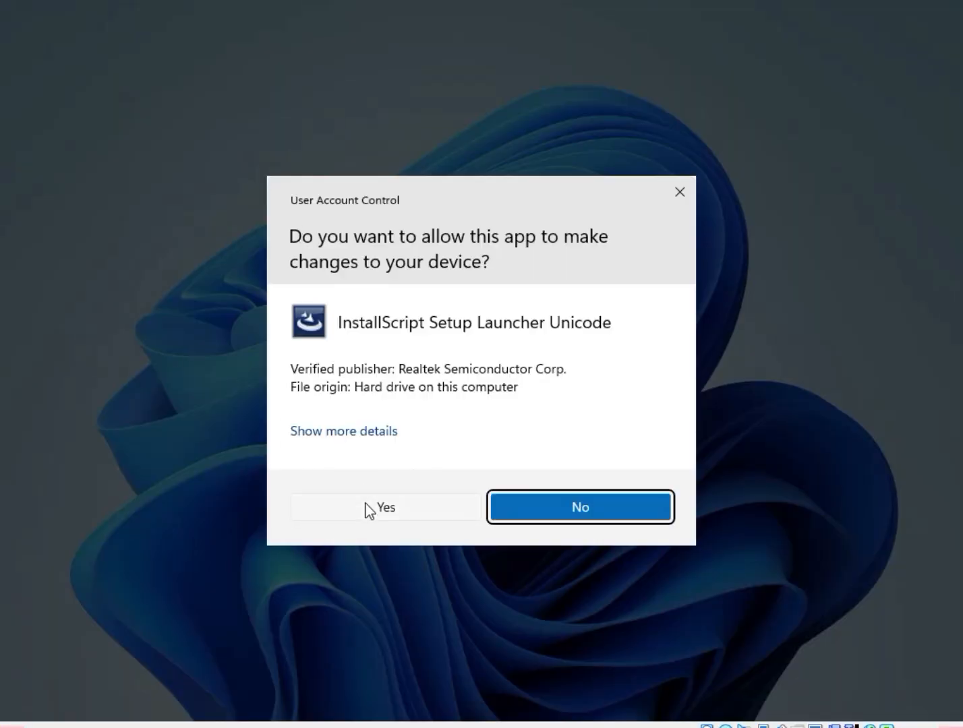
{"action": "left_click", "coordinate": [366, 505]}
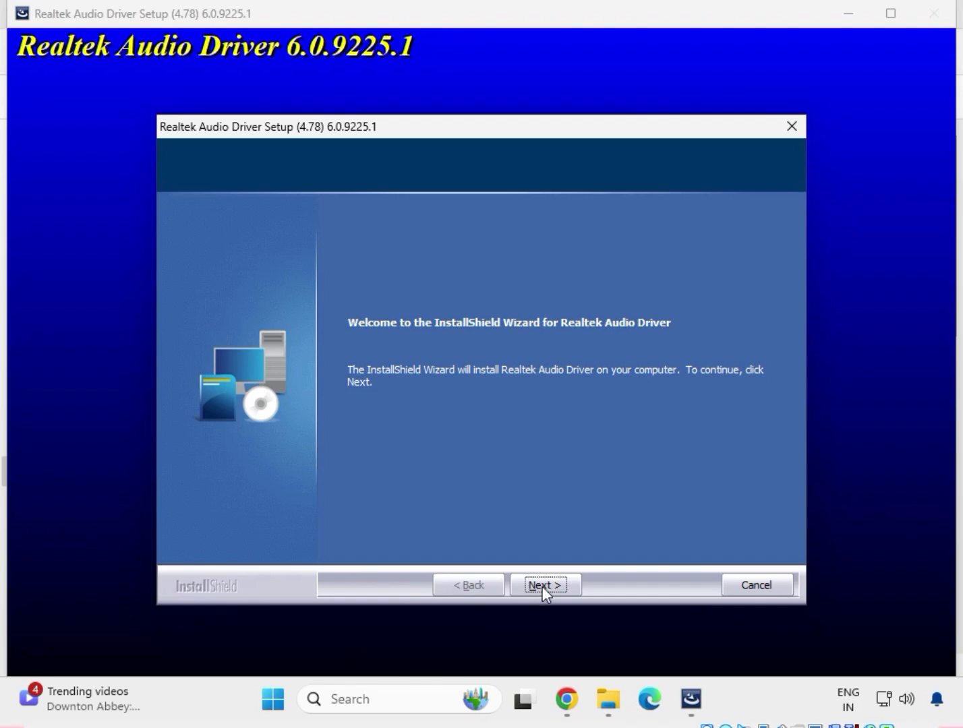
Install the Realtek Audio Driver, finish the wizard without restarting the computer, and return to the Downloads folder.
{"action": "left_click", "coordinate": [542, 586]}
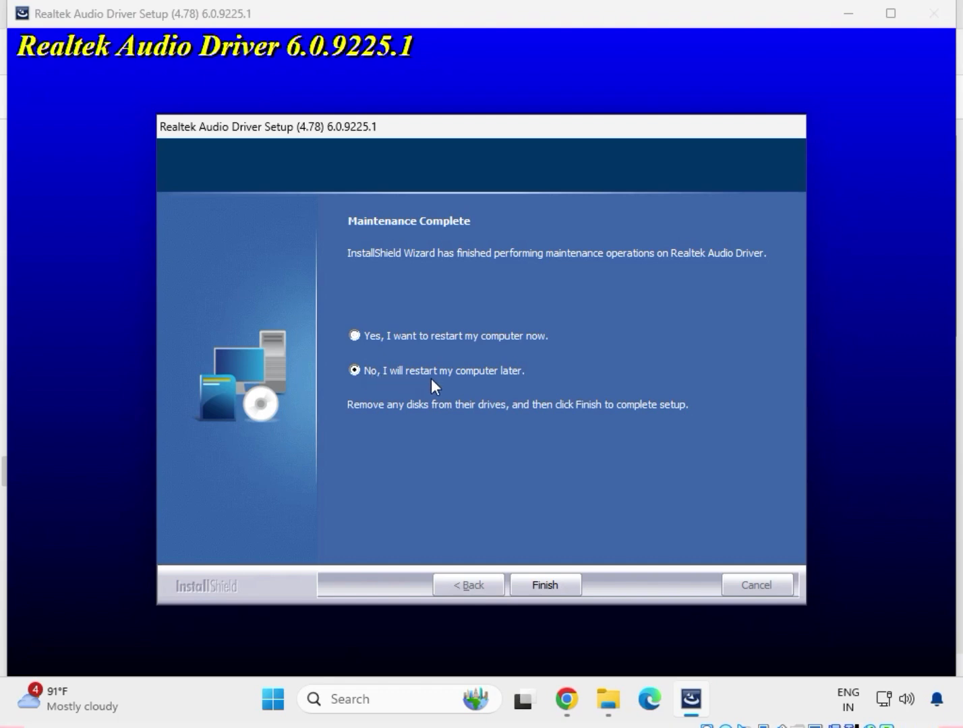
{"action": "left_click", "coordinate": [552, 574]}
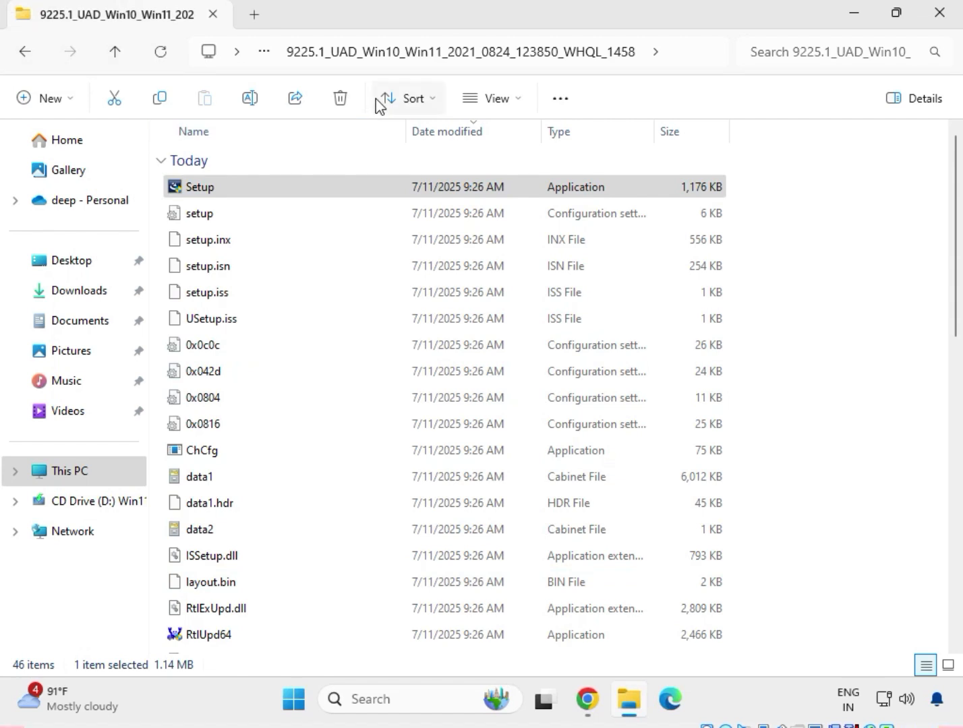
{"action": "left_click", "coordinate": [19, 58]}
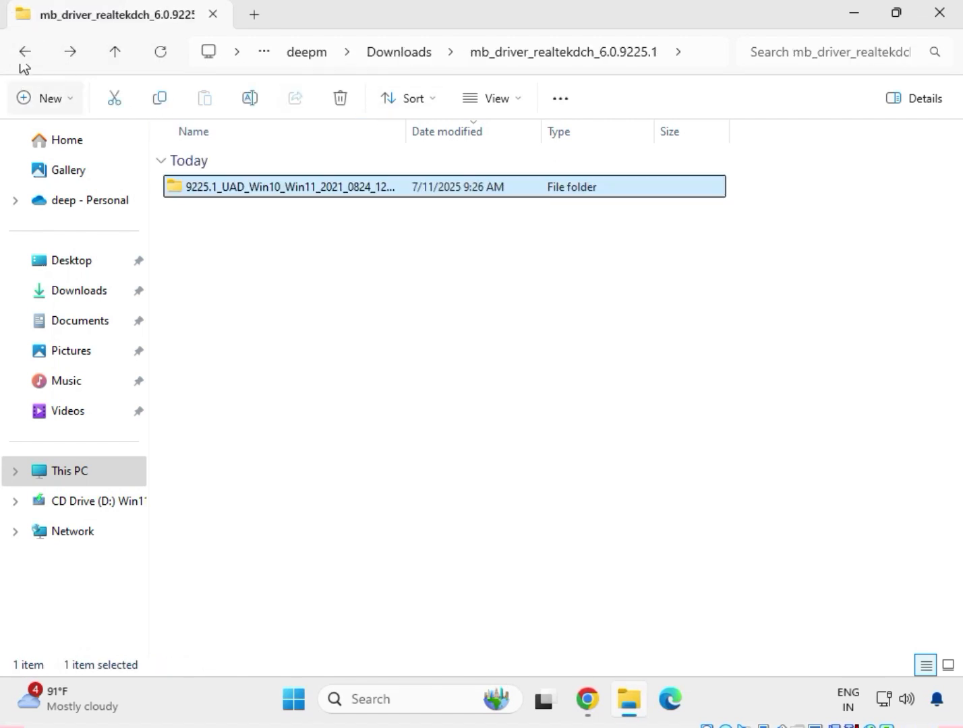
{"action": "left_click", "coordinate": [12, 50]}
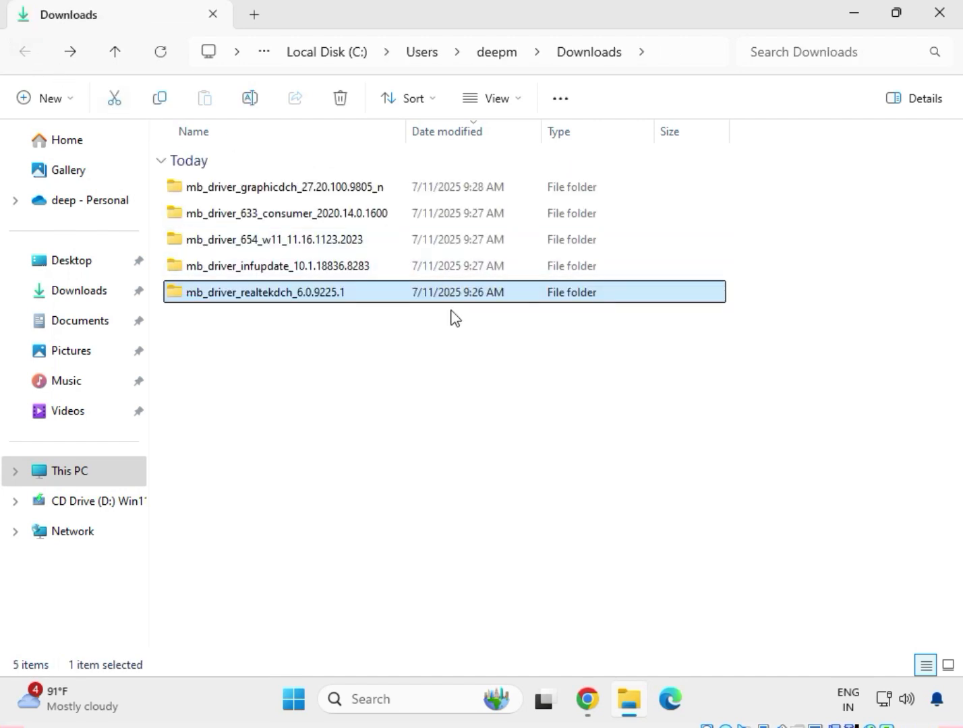
Open the Chipset-10.1.18836.8283-Public-MUP subfolder inside the mb_driver_infupdate_10.1.18836.8283 folder.
{"action": "double_click", "coordinate": [258, 269]}
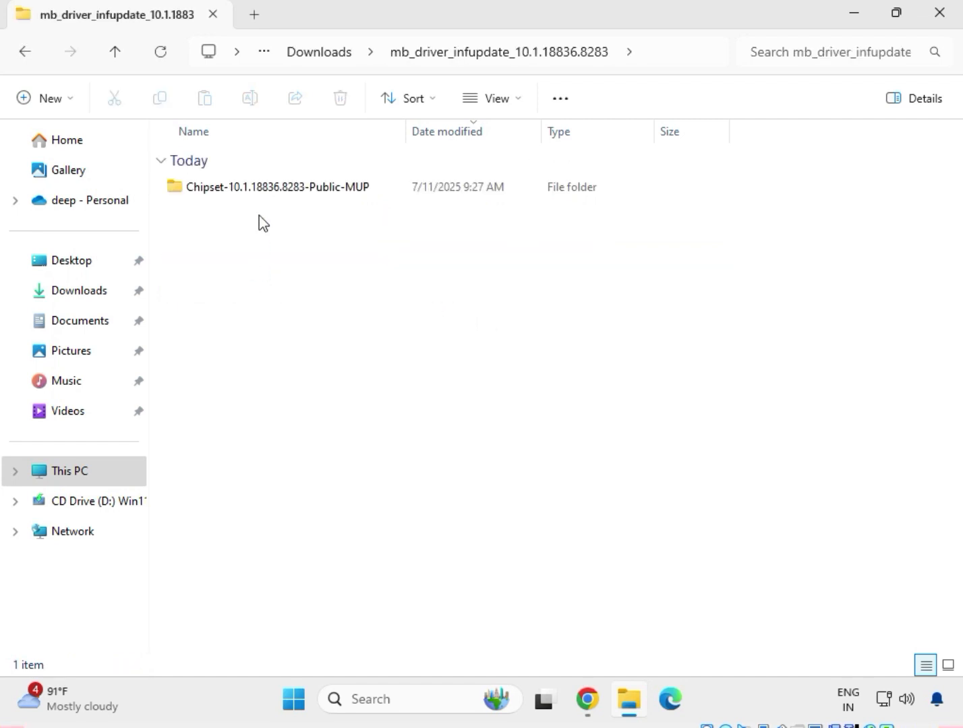
{"action": "left_click", "coordinate": [267, 193]}
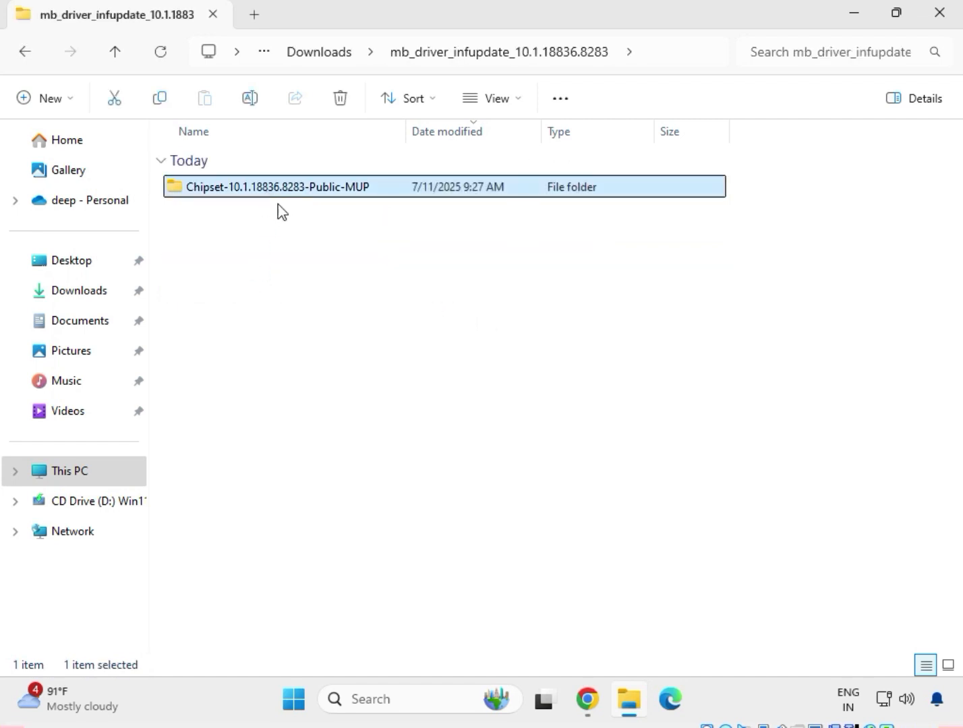
{"action": "right_click", "coordinate": [278, 207]}
{"action": "left_click", "coordinate": [320, 257]}
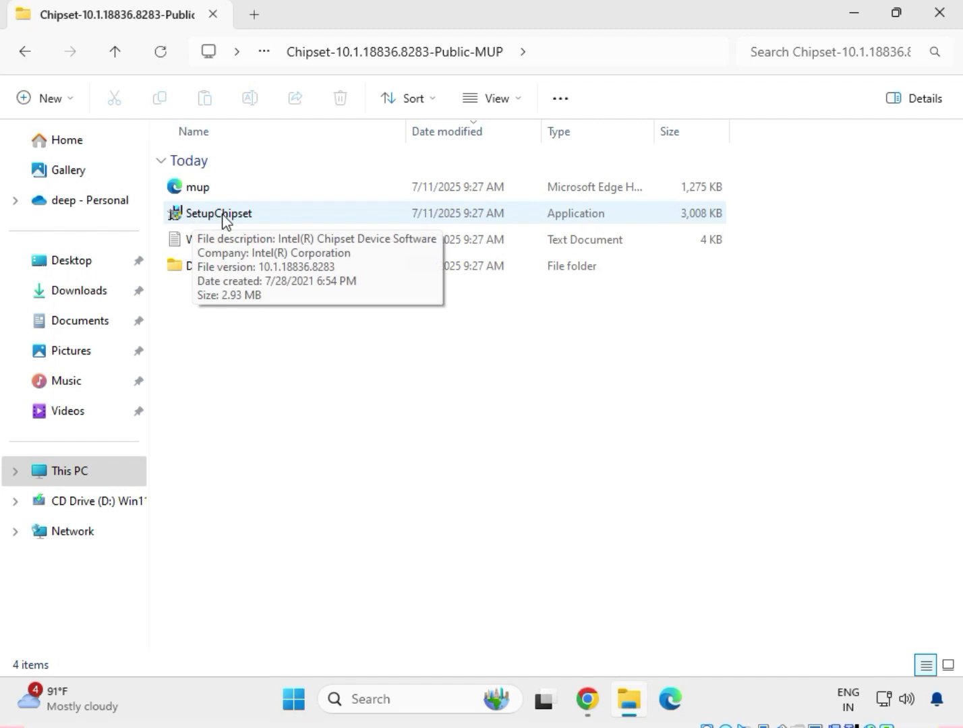
Run the SetupChipset application as administrator and allow it to make changes to the device.
{"action": "left_click", "coordinate": [225, 214]}
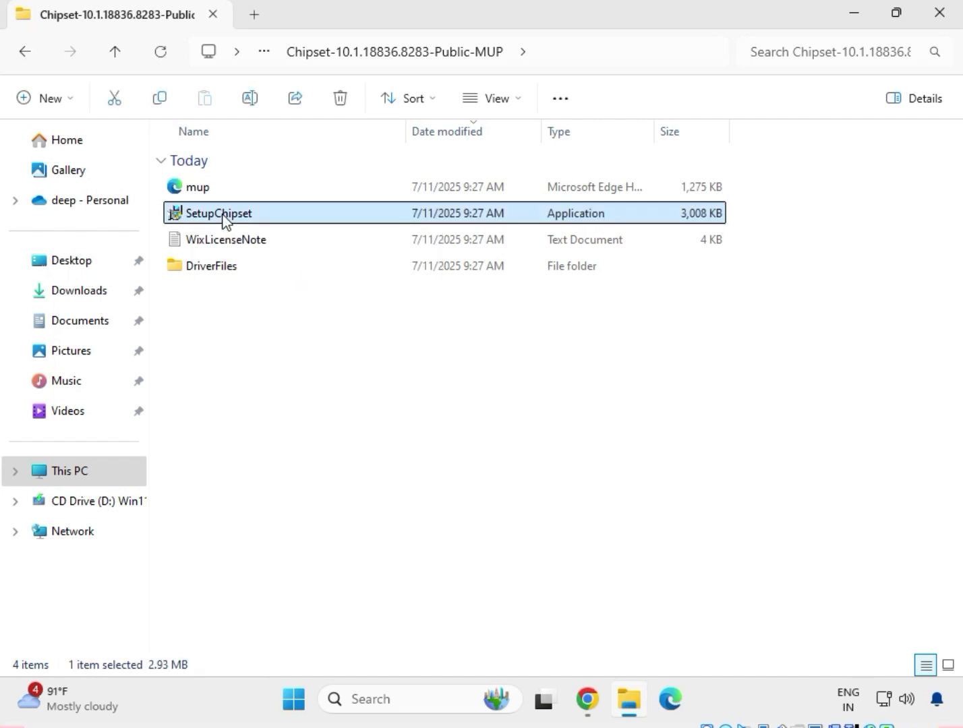
{"action": "right_click", "coordinate": [224, 219]}
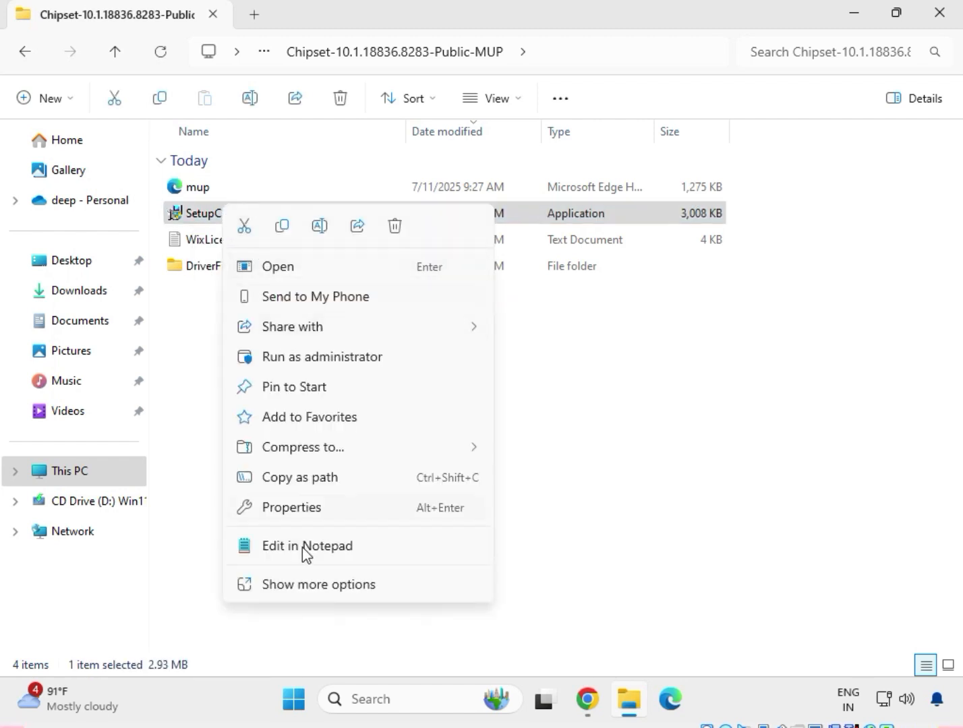
{"action": "left_click", "coordinate": [326, 586]}
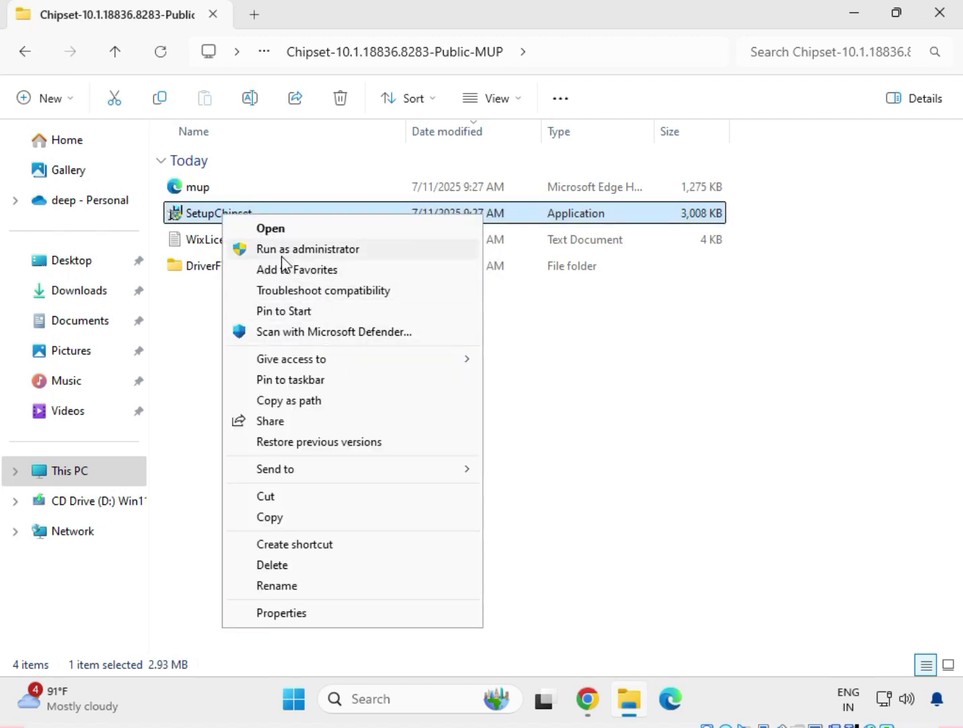
{"action": "left_click", "coordinate": [314, 254]}
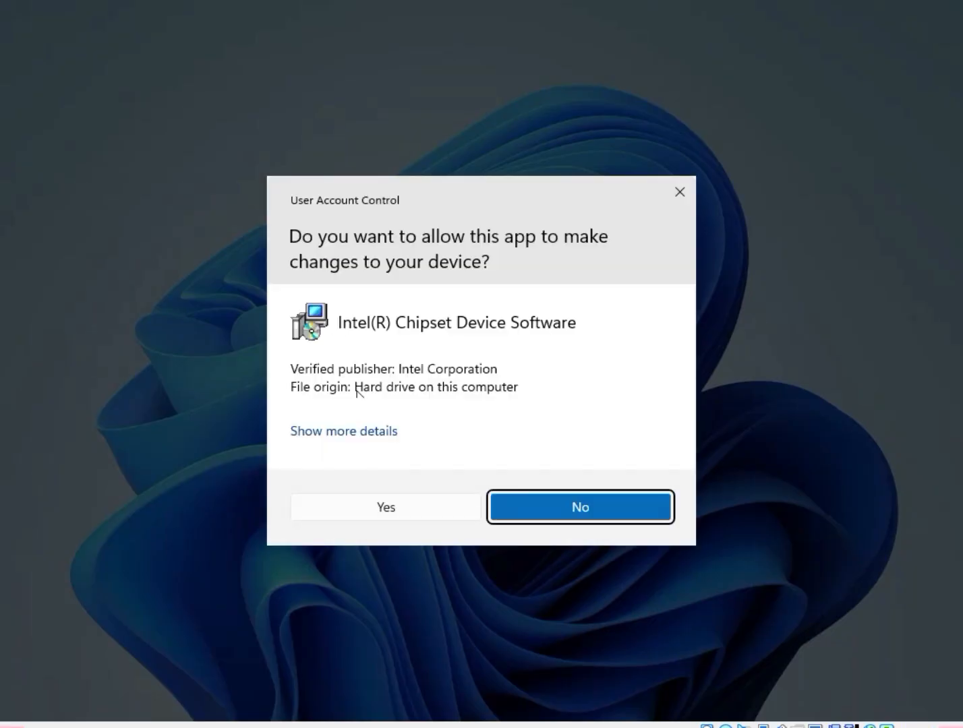
{"action": "left_click", "coordinate": [385, 507]}
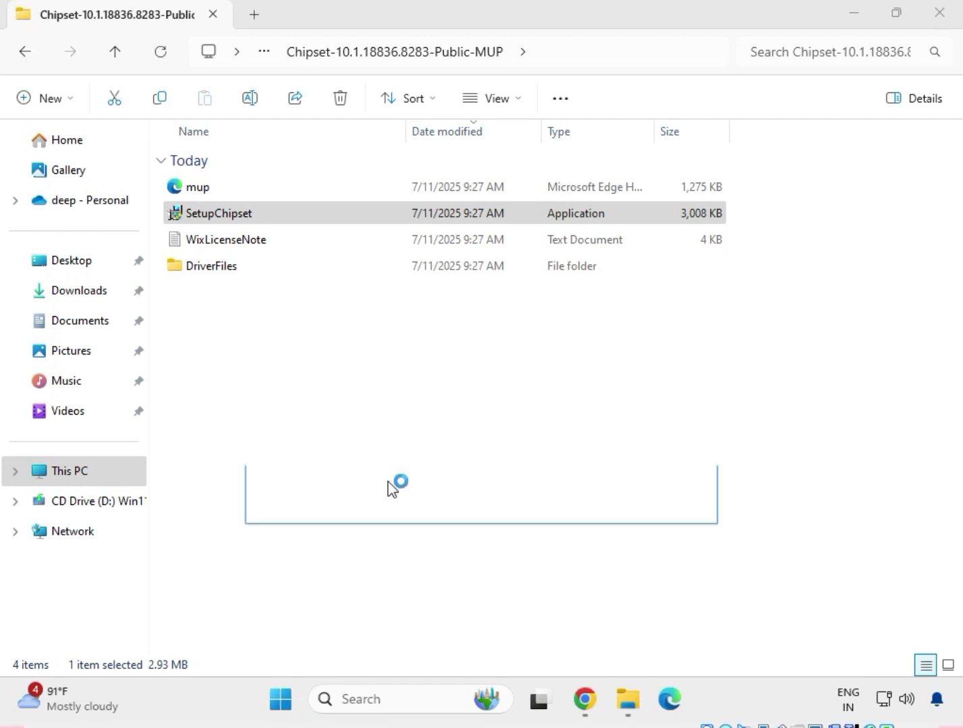
Accept the Intel Chipset Device Software license, try to install the software, and return to the Downloads folder.
{"action": "left_click", "coordinate": [565, 499]}
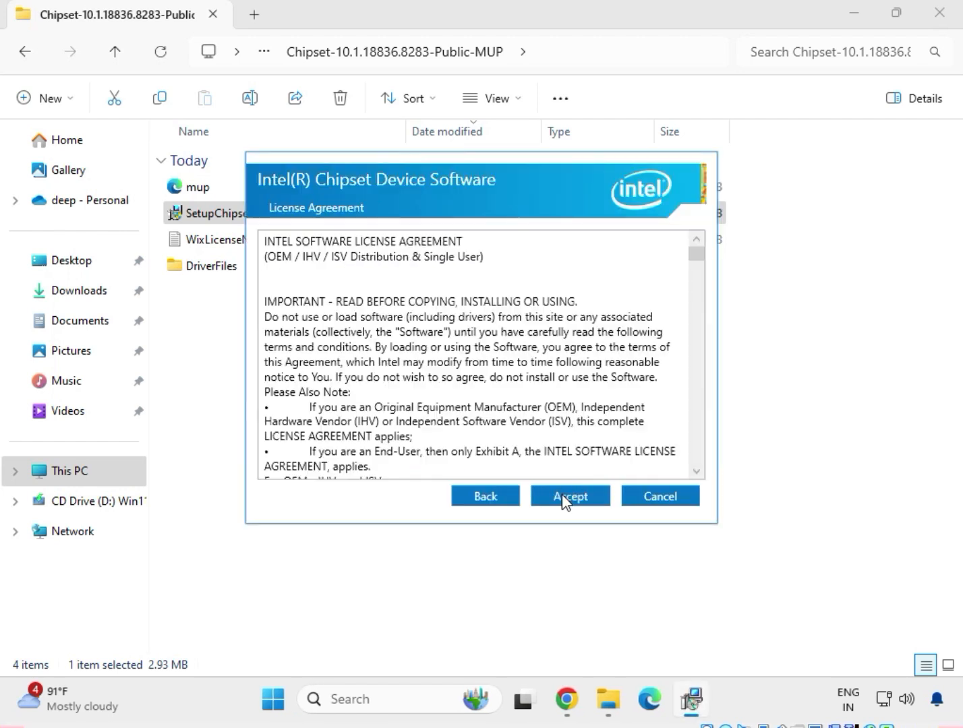
{"action": "left_click", "coordinate": [563, 500]}
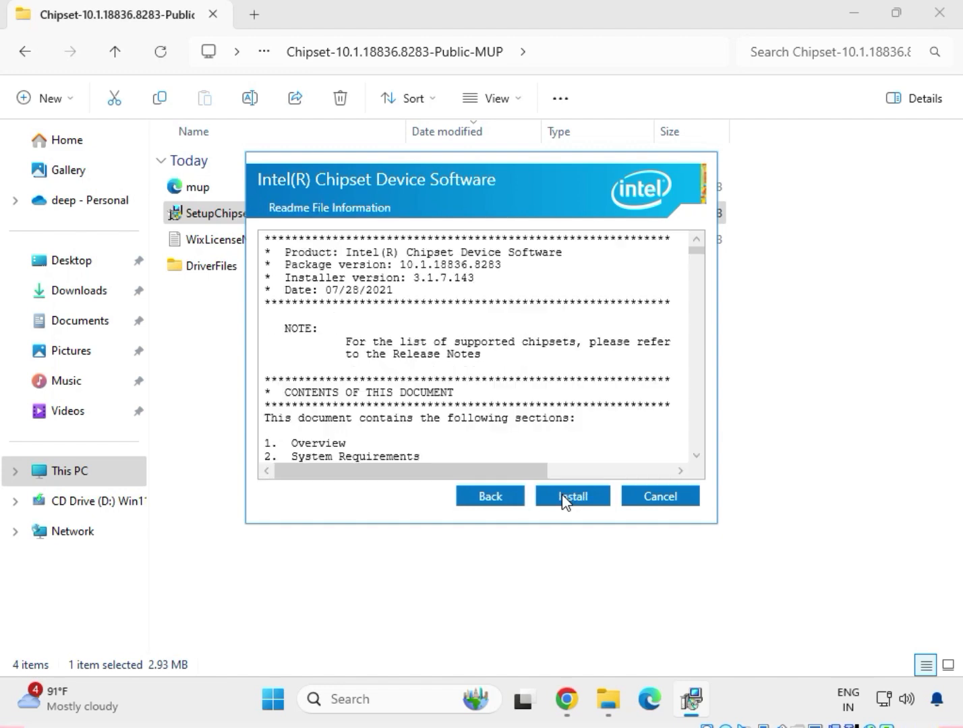
{"action": "left_click", "coordinate": [573, 497]}
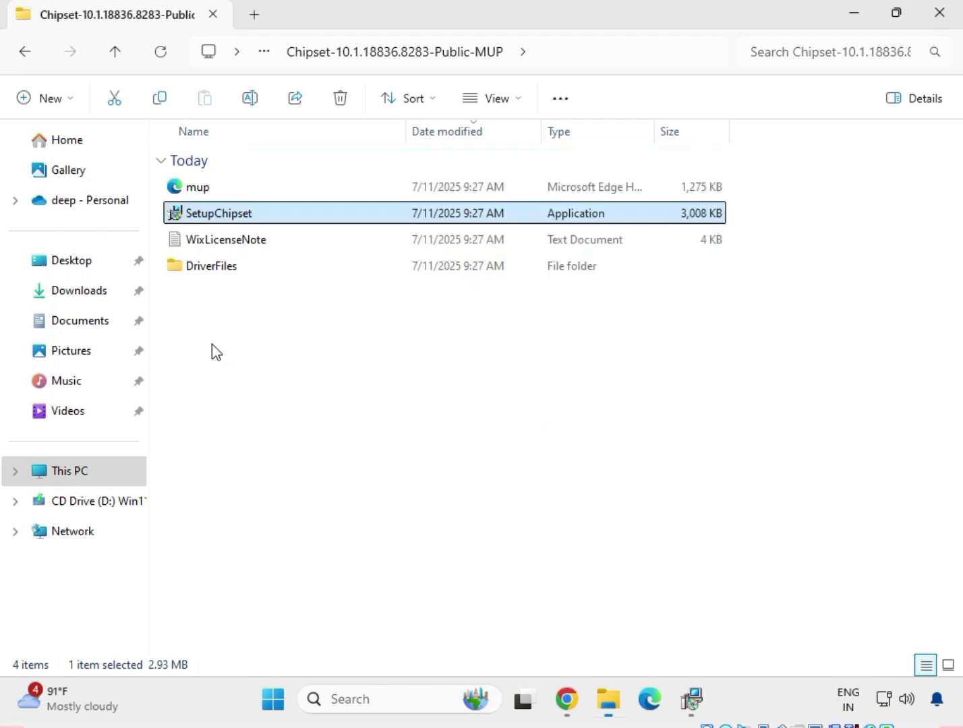
{"action": "left_click", "coordinate": [25, 52]}
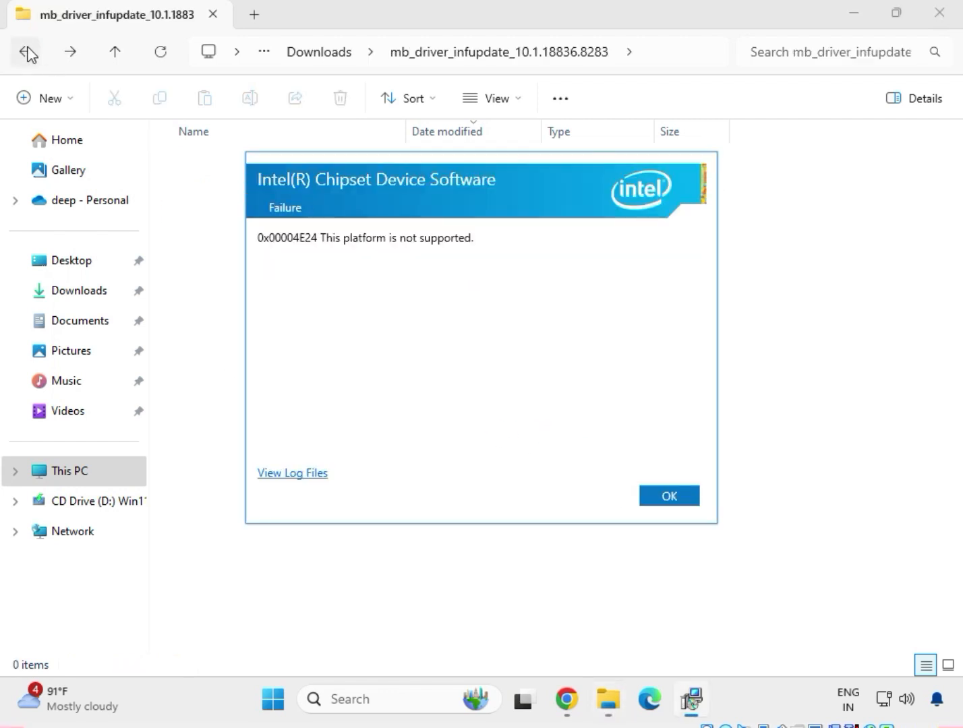
{"action": "left_click", "coordinate": [27, 49]}
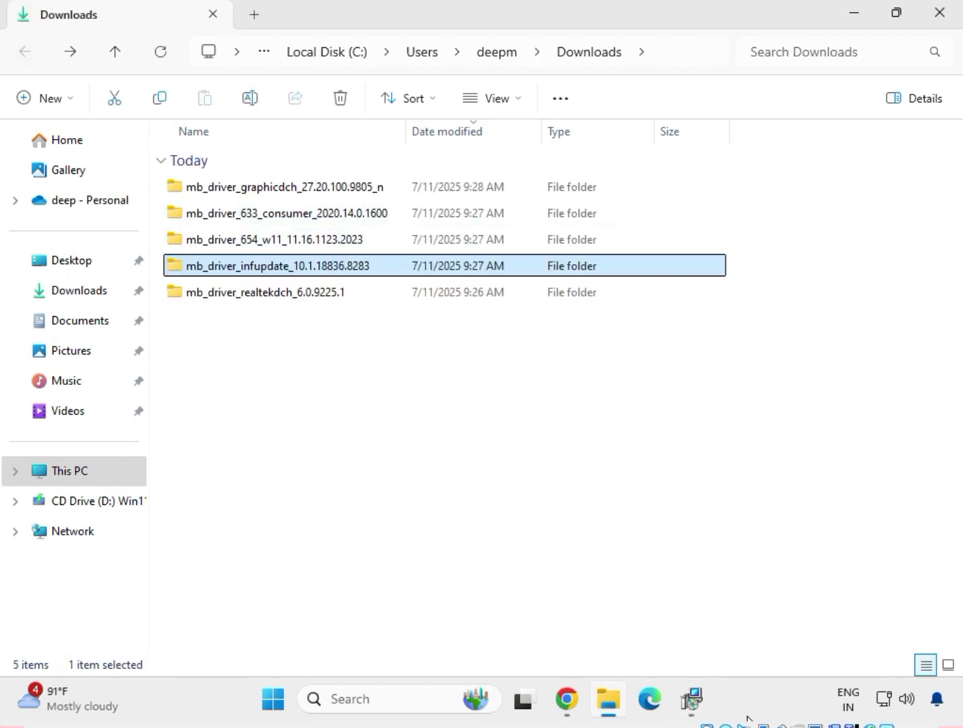
Open the mb_driver_654_w11_11.16.1123.2023 folder in Downloads.
{"action": "left_click", "coordinate": [269, 240]}
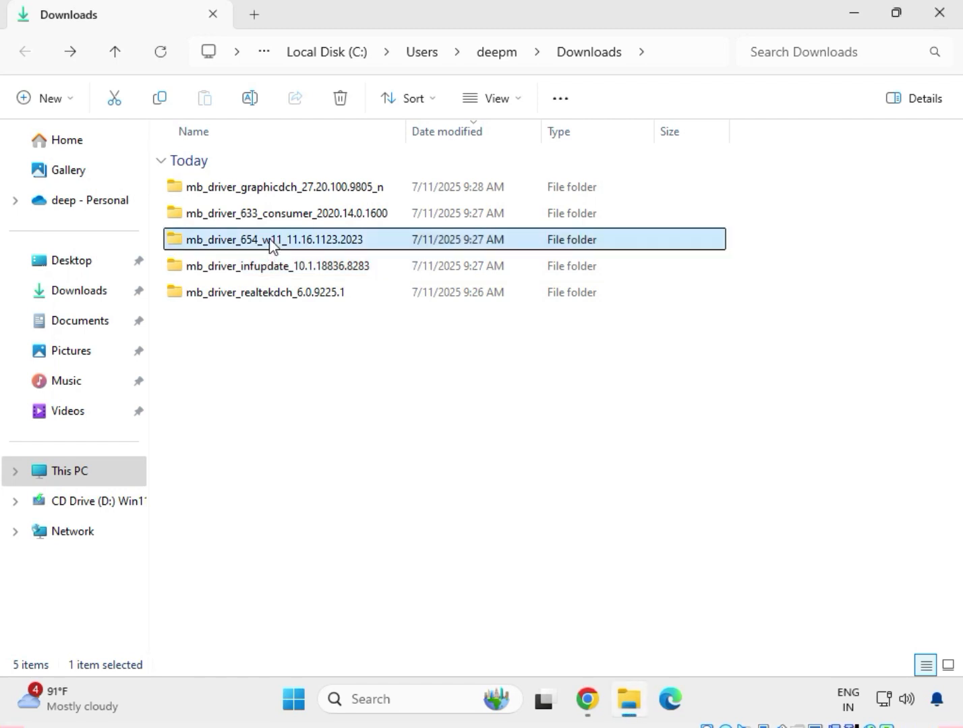
{"action": "right_click", "coordinate": [270, 240]}
{"action": "left_click", "coordinate": [313, 269]}
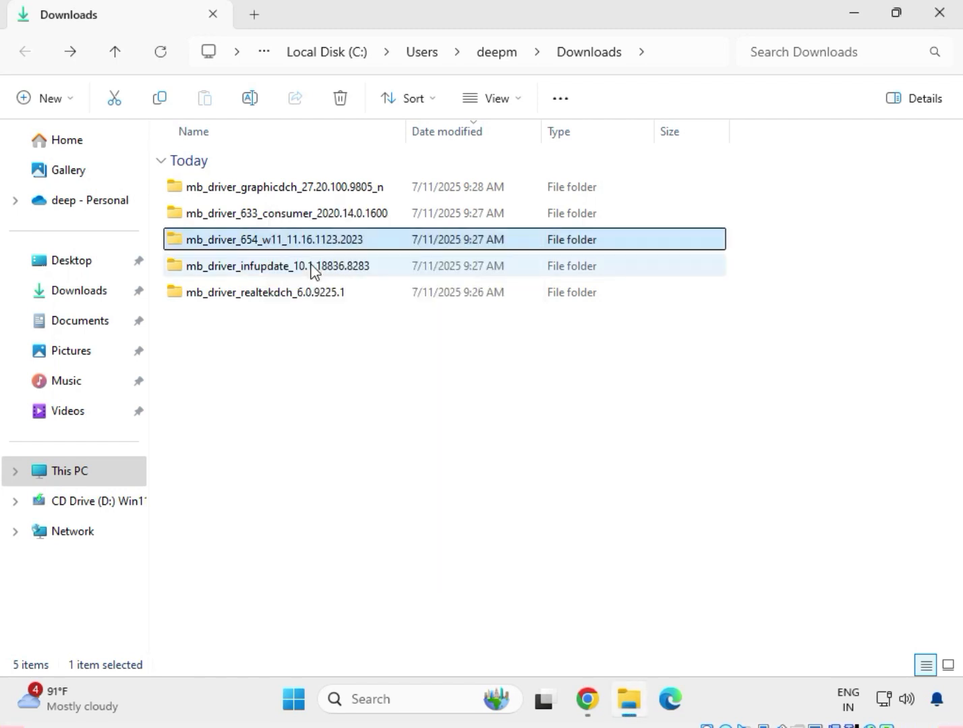
Install the Realtek LAN driver by running mb_driver_654_w11_11.16.1123.2023 as administrator and allowing it to make changes.
{"action": "left_click", "coordinate": [261, 192]}
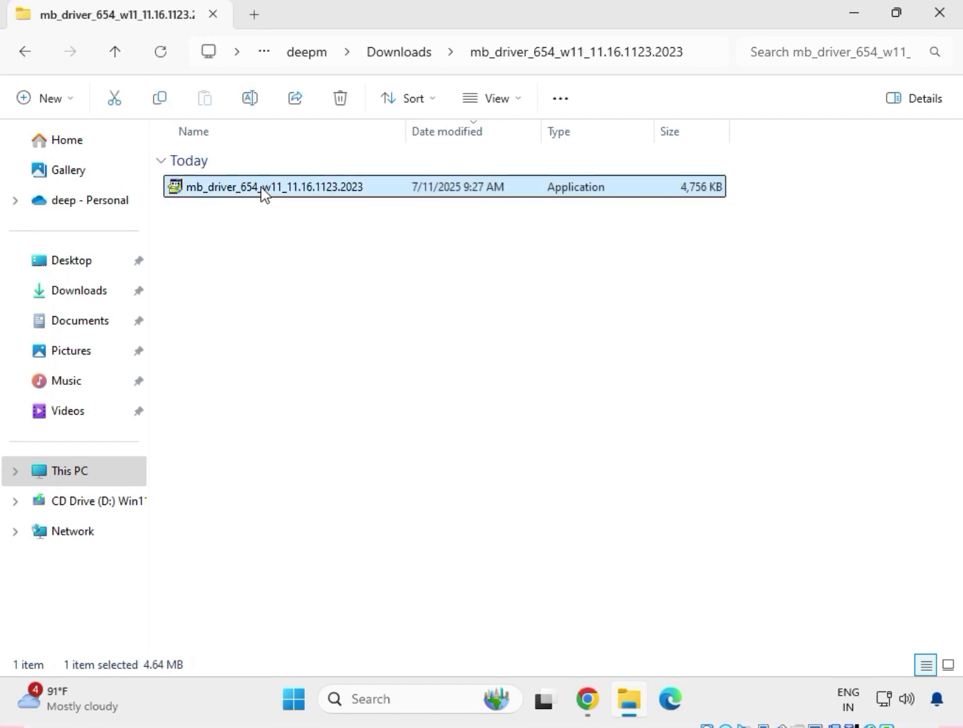
{"action": "right_click", "coordinate": [263, 194]}
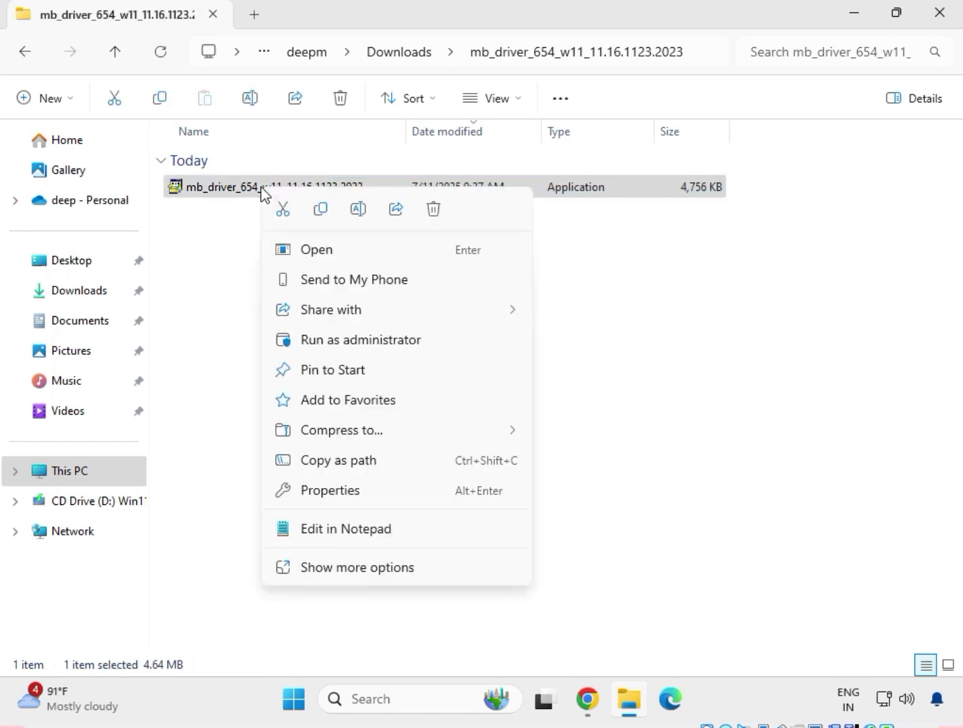
{"action": "left_click", "coordinate": [359, 566]}
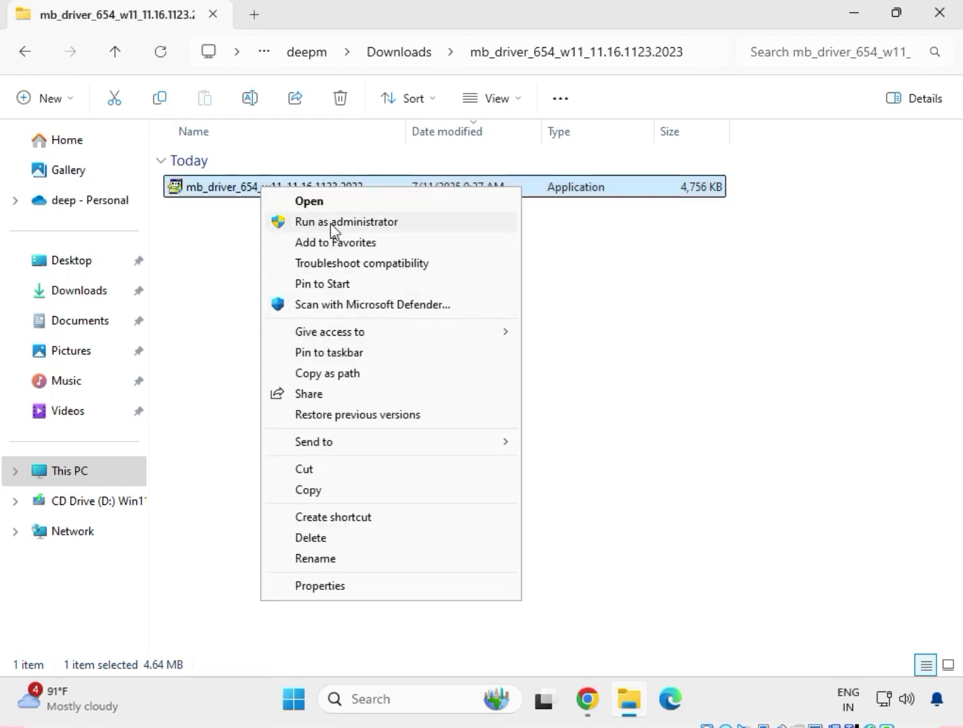
{"action": "left_click", "coordinate": [314, 220]}
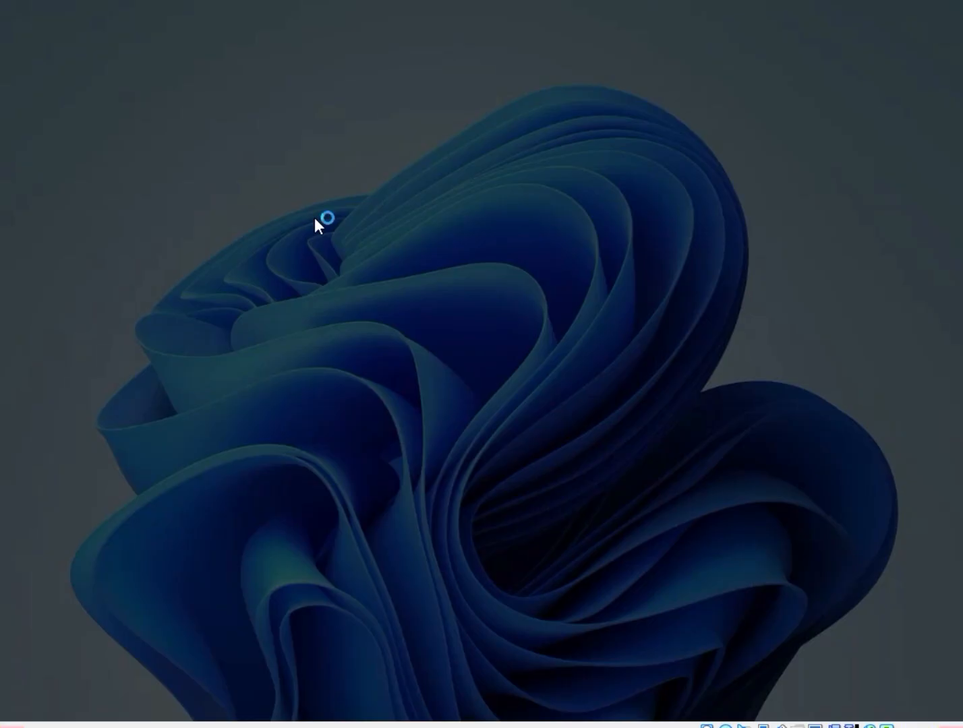
{"action": "left_click", "coordinate": [389, 507]}
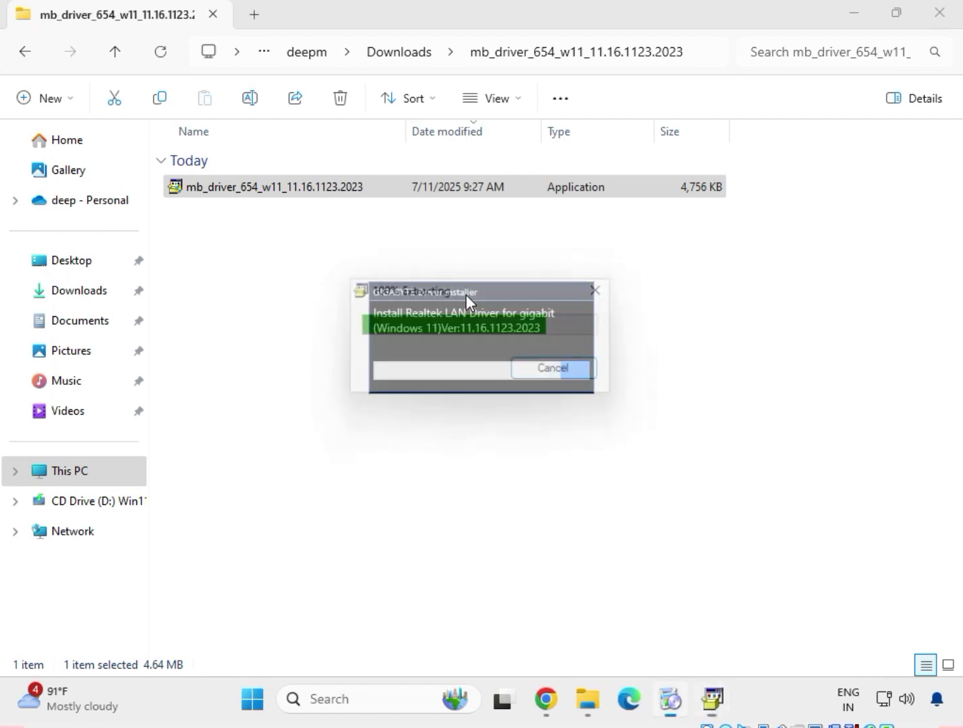
{"action": "left_click_drag", "start_coordinate": [466, 295], "coordinate": [401, 220]}
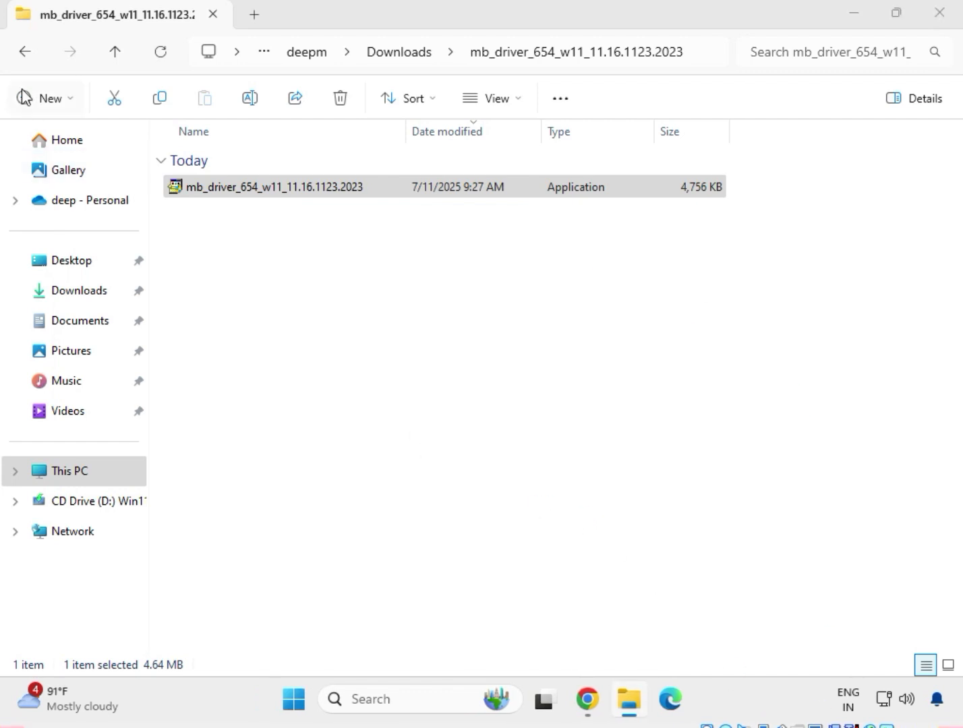
Return to the Downloads folder and open the mb_driver_633_consumer_2020.14.0.1600 folder.
{"action": "left_click", "coordinate": [21, 56]}
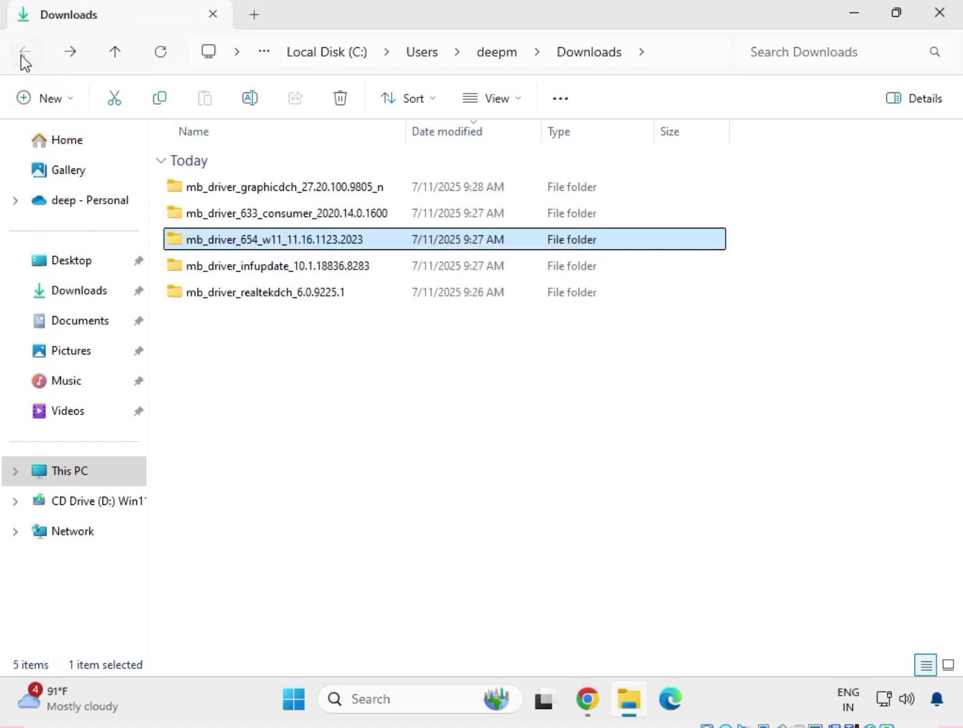
{"action": "left_click", "coordinate": [289, 215]}
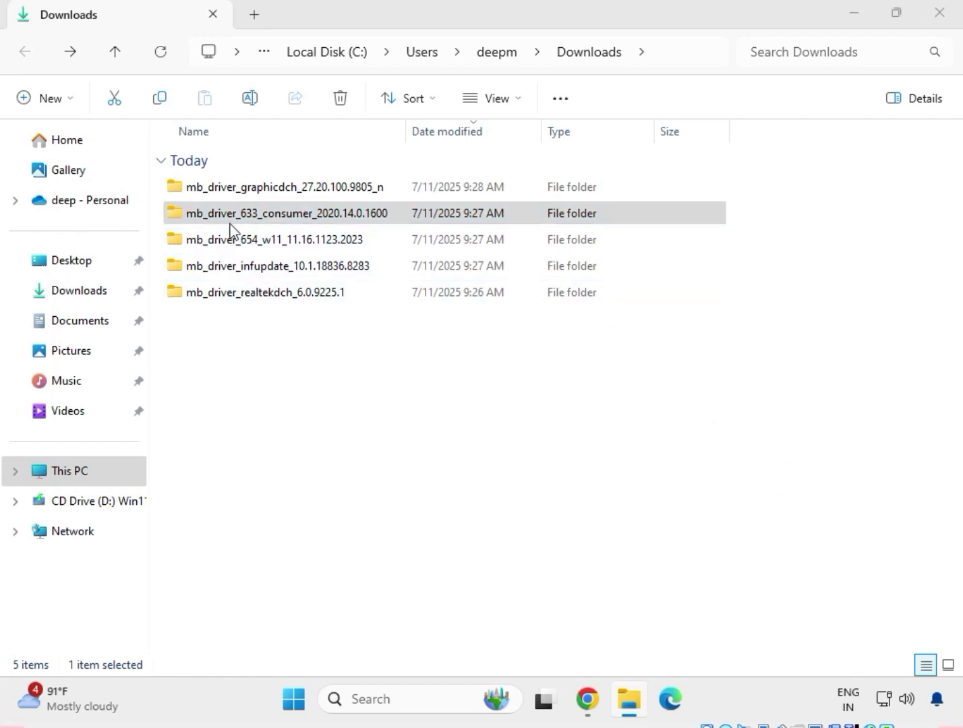
{"action": "left_click", "coordinate": [239, 218]}
{"action": "right_click", "coordinate": [239, 220]}
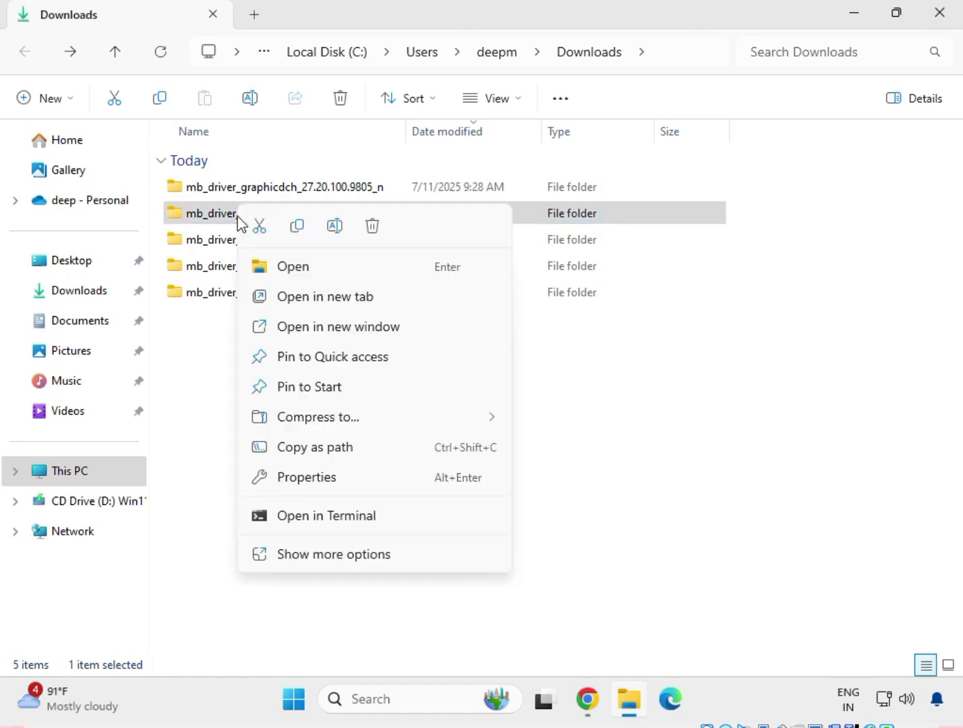
{"action": "left_click", "coordinate": [277, 268]}
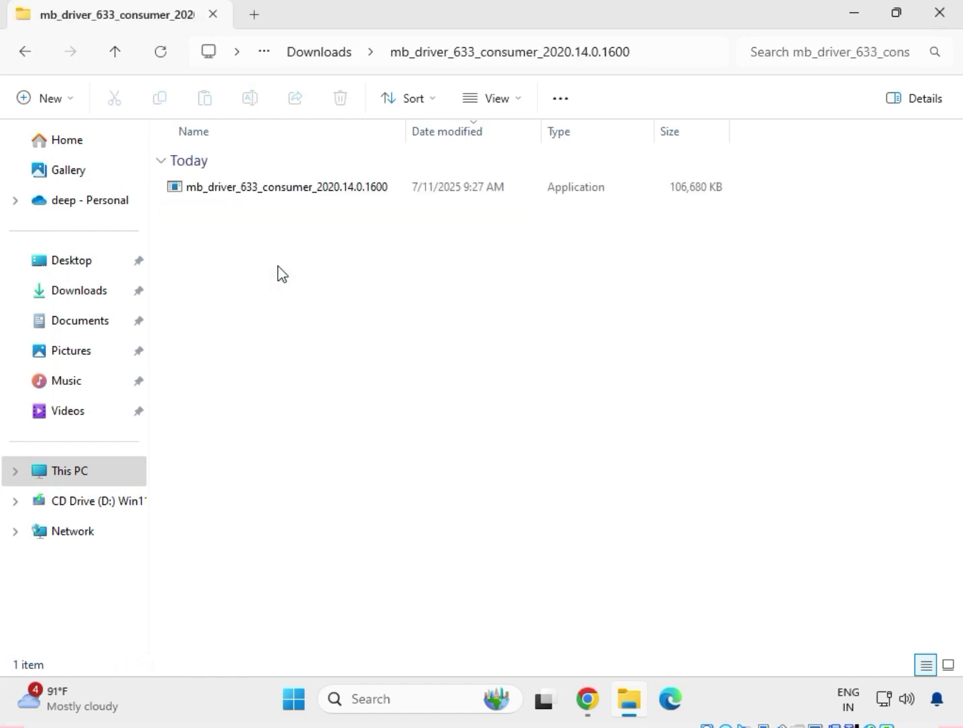
Try to install the Intel Management Engine Components by running mb_driver_633_consumer_2020.14.0.1600 as administrator, then close the setup and leave the folder.
{"action": "left_click", "coordinate": [273, 196]}
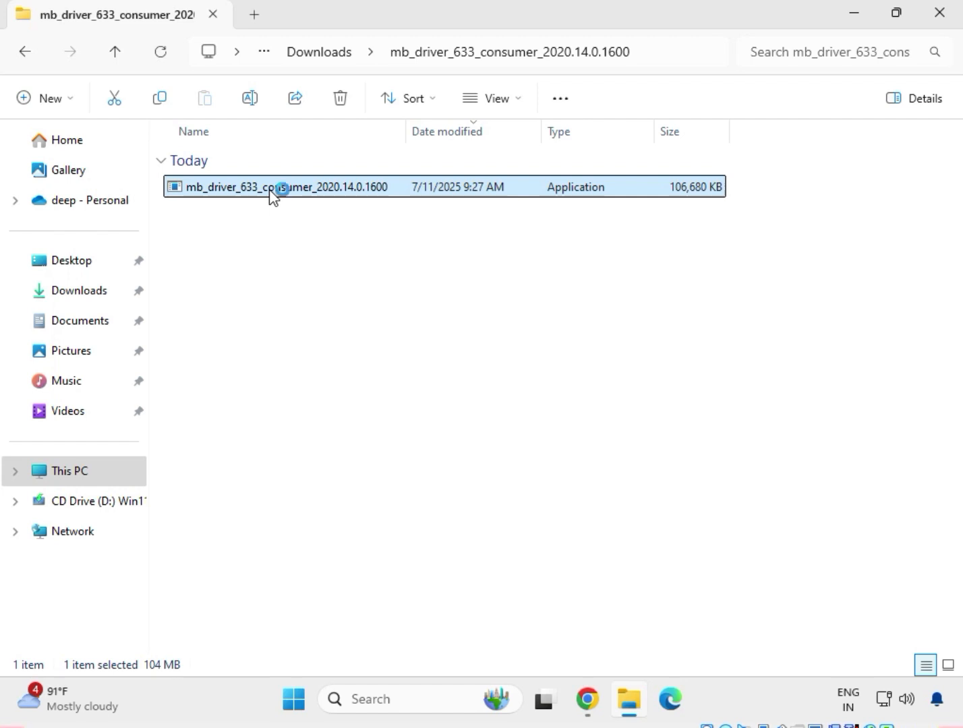
{"action": "right_click", "coordinate": [273, 197]}
{"action": "left_click", "coordinate": [369, 574]}
{"action": "left_click", "coordinate": [305, 225]}
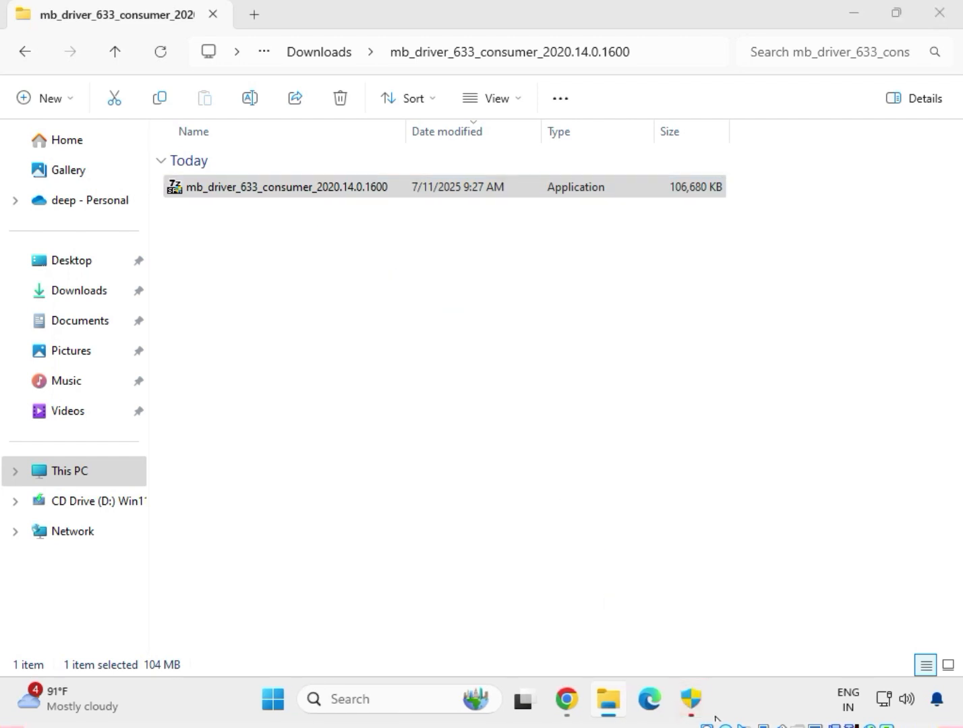
{"action": "left_click", "coordinate": [695, 701]}
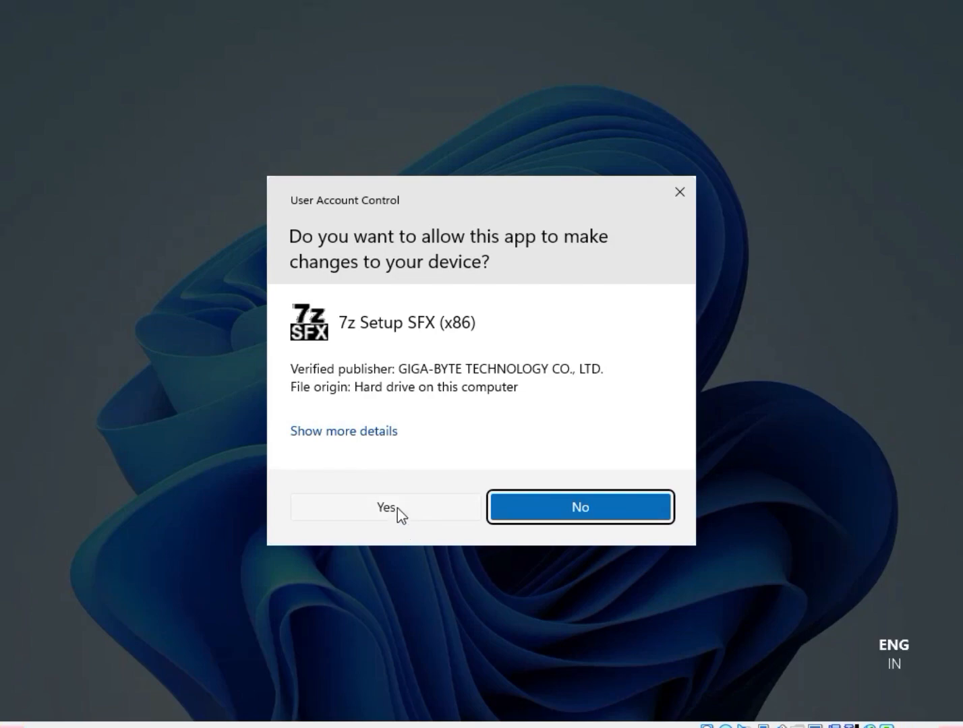
{"action": "left_click", "coordinate": [397, 508]}
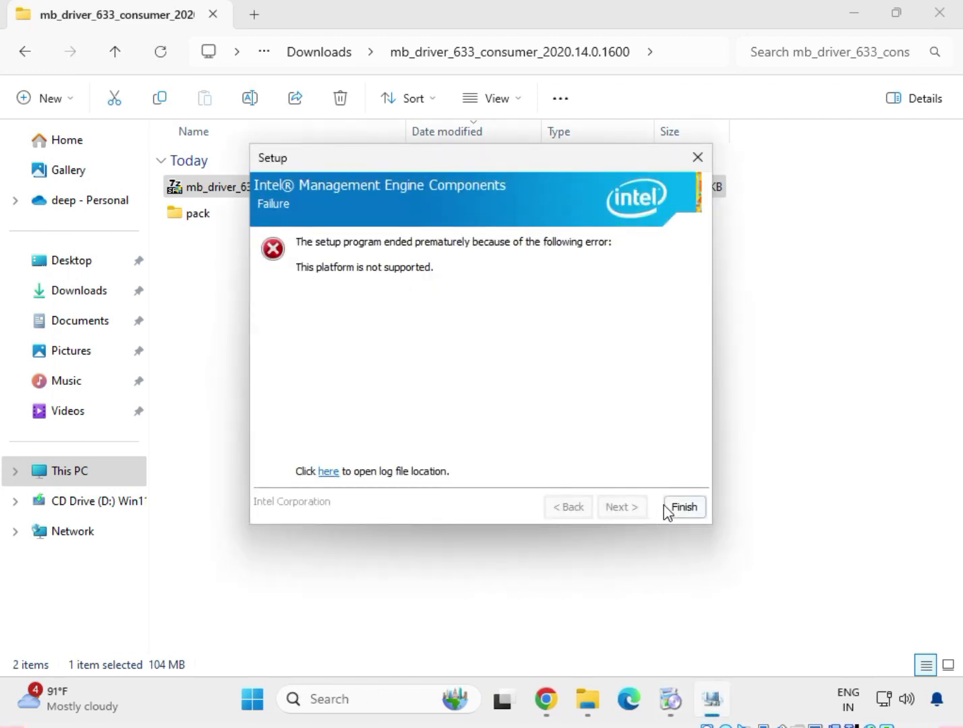
{"action": "left_click", "coordinate": [683, 507]}
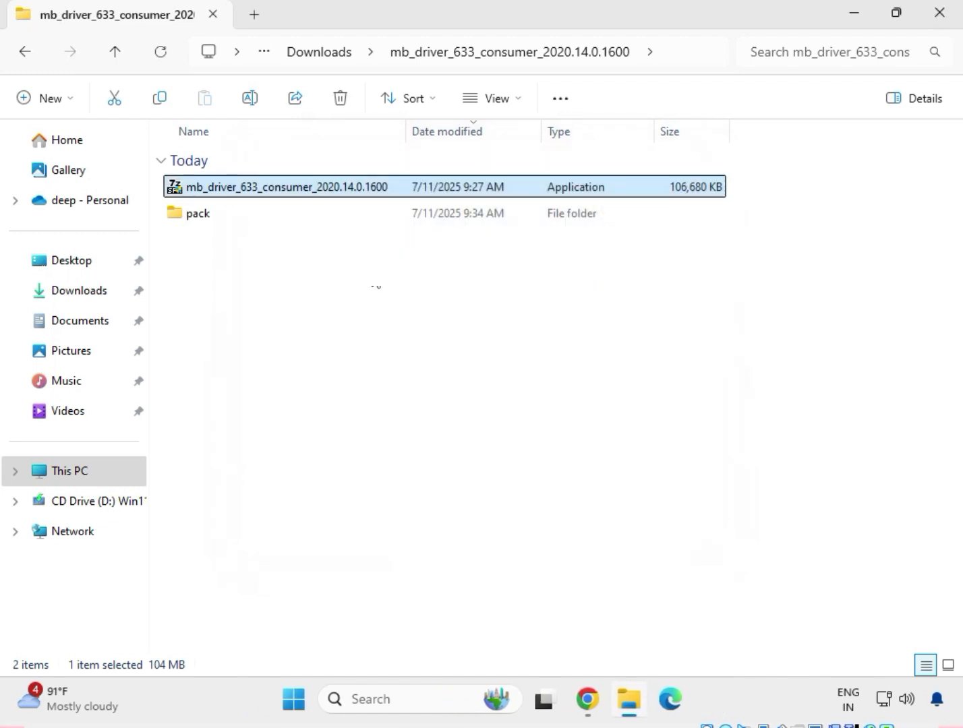
{"action": "left_click", "coordinate": [25, 57]}
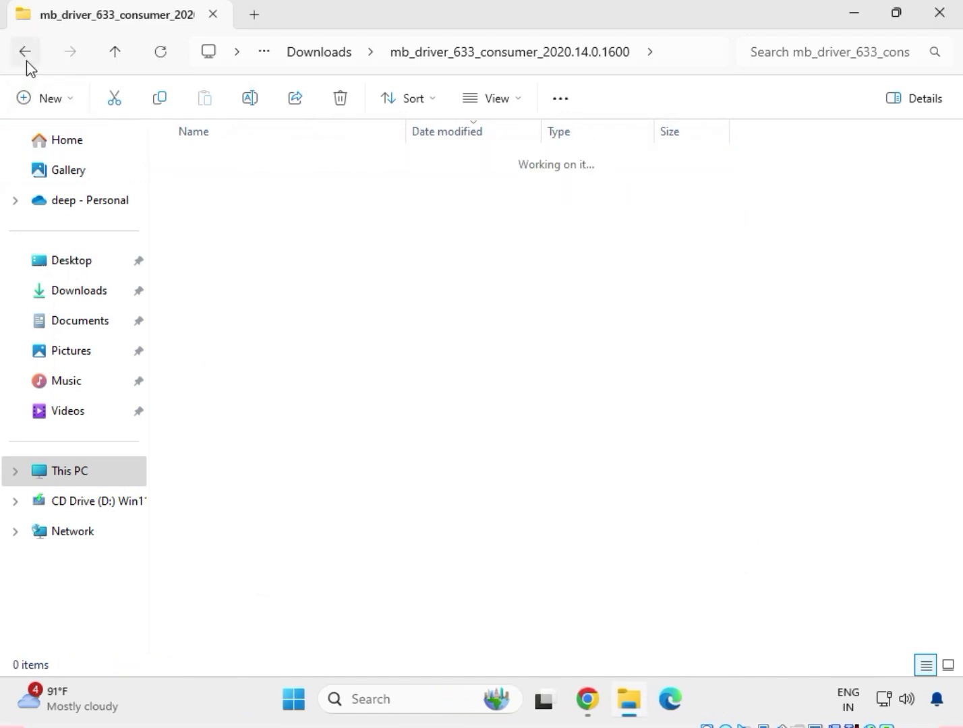